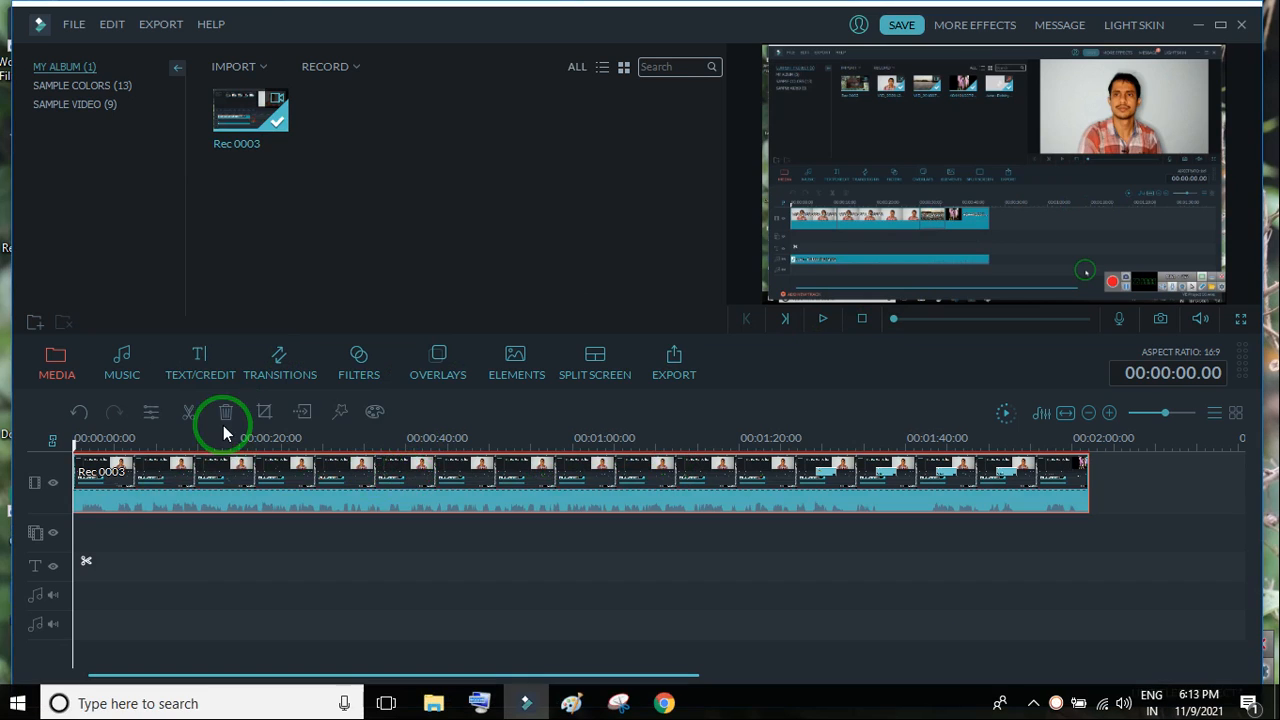
drag(268, 128, 246, 489)
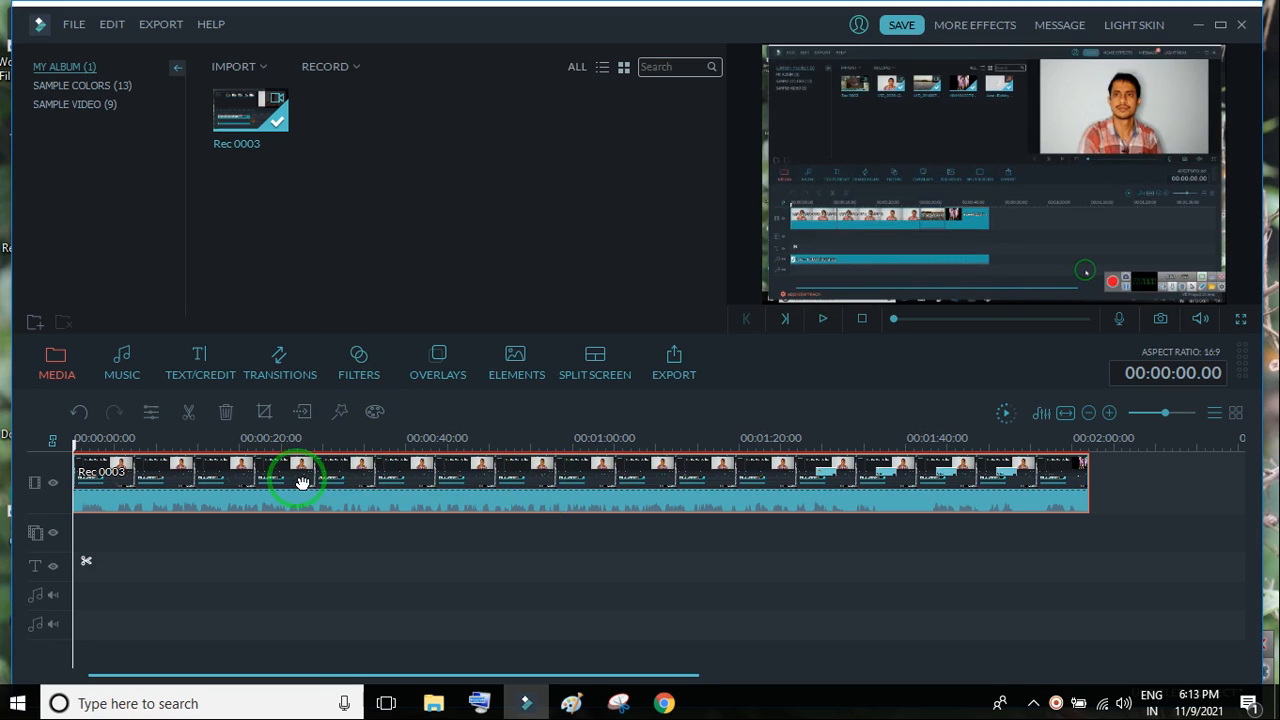
scroll(178, 444, up, 2)
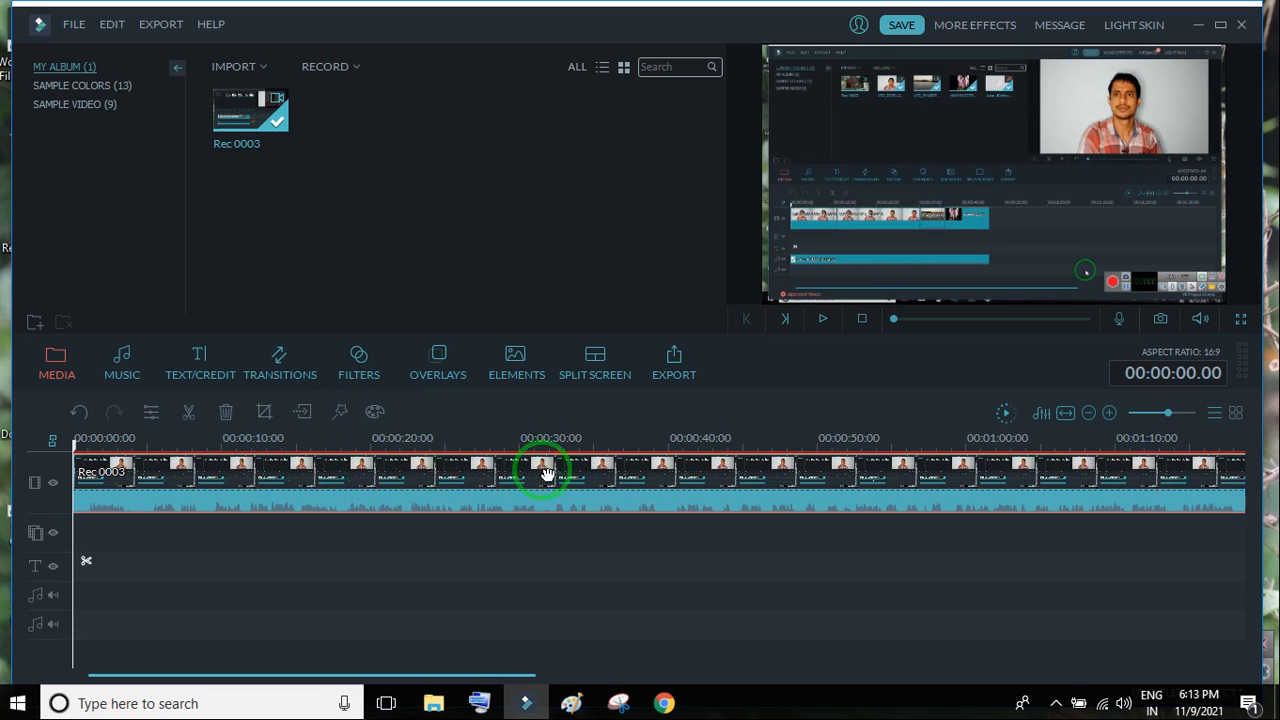
scroll(650, 458, down, 2)
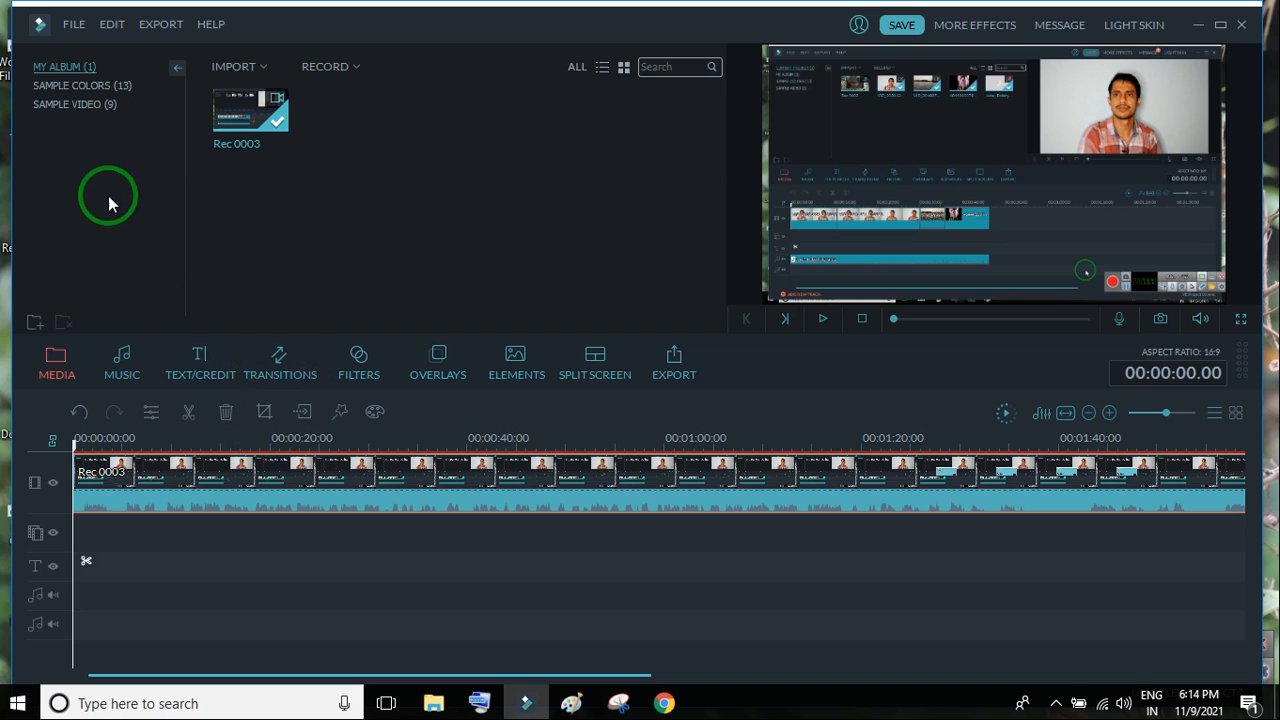
Search the filters for "blu", place SquareBlur at the start of the filter track, and play back the result.
click(370, 377)
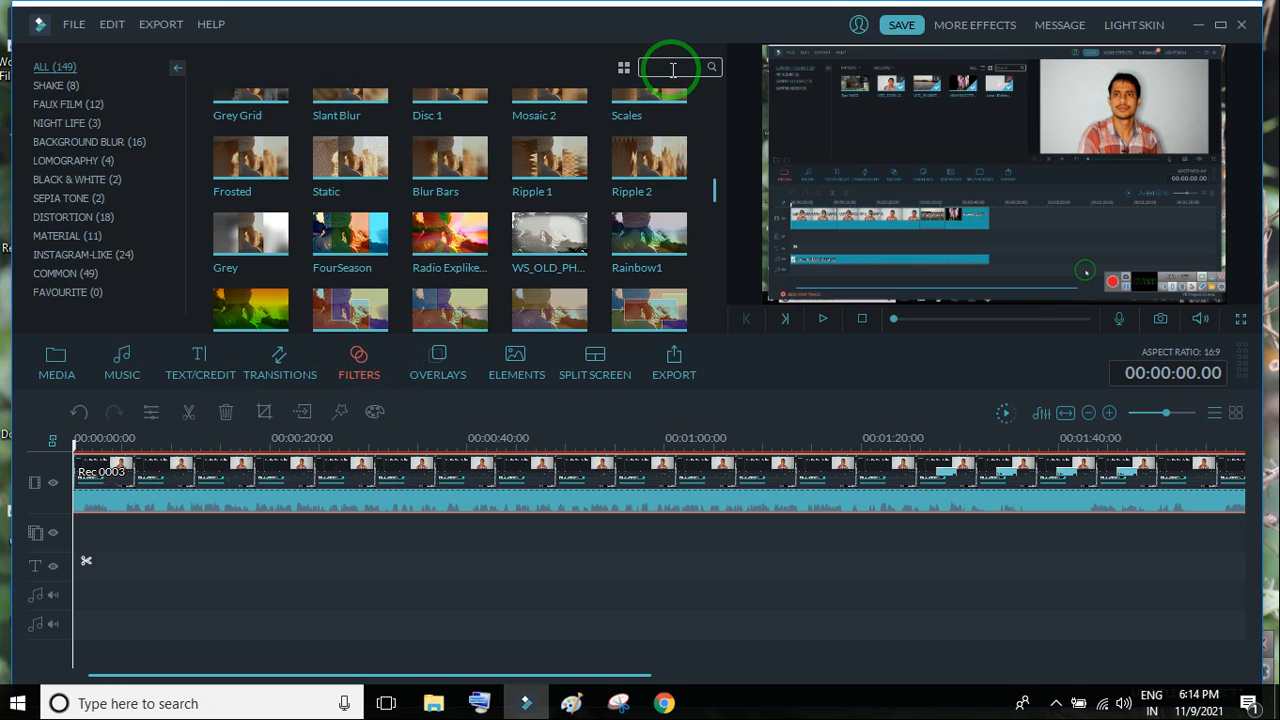
text(blu)
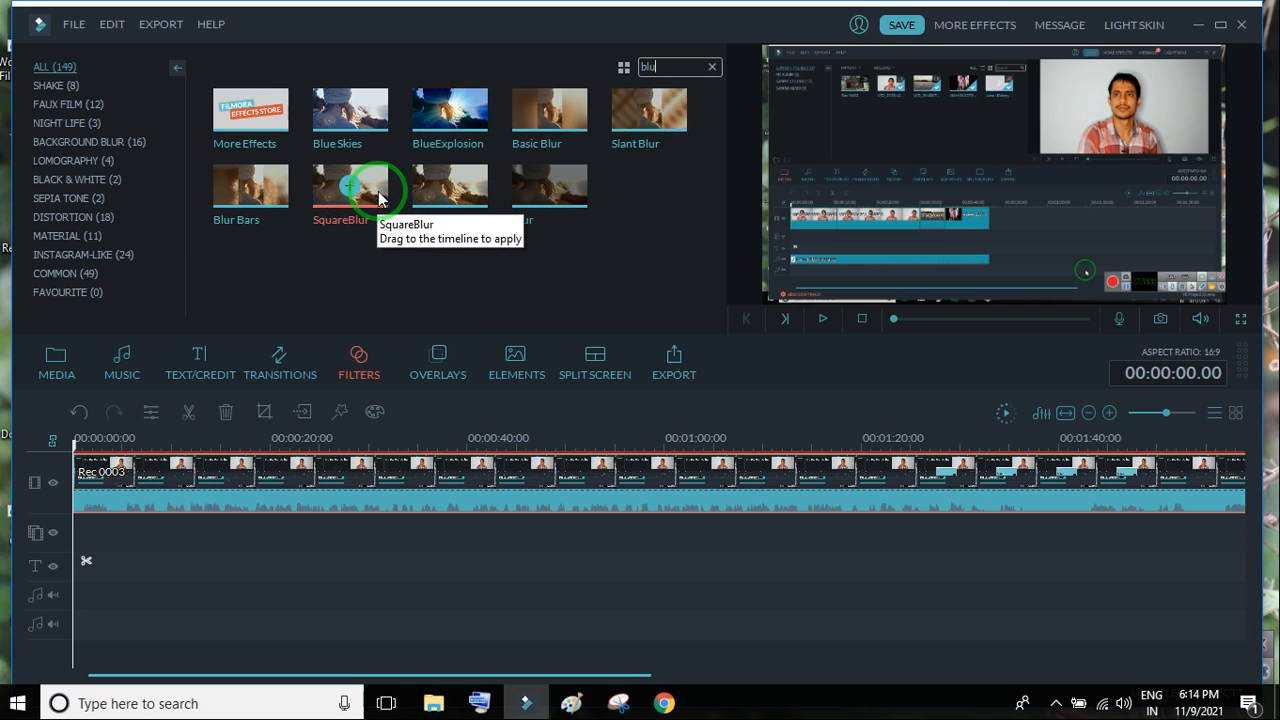
drag(376, 207, 90, 530)
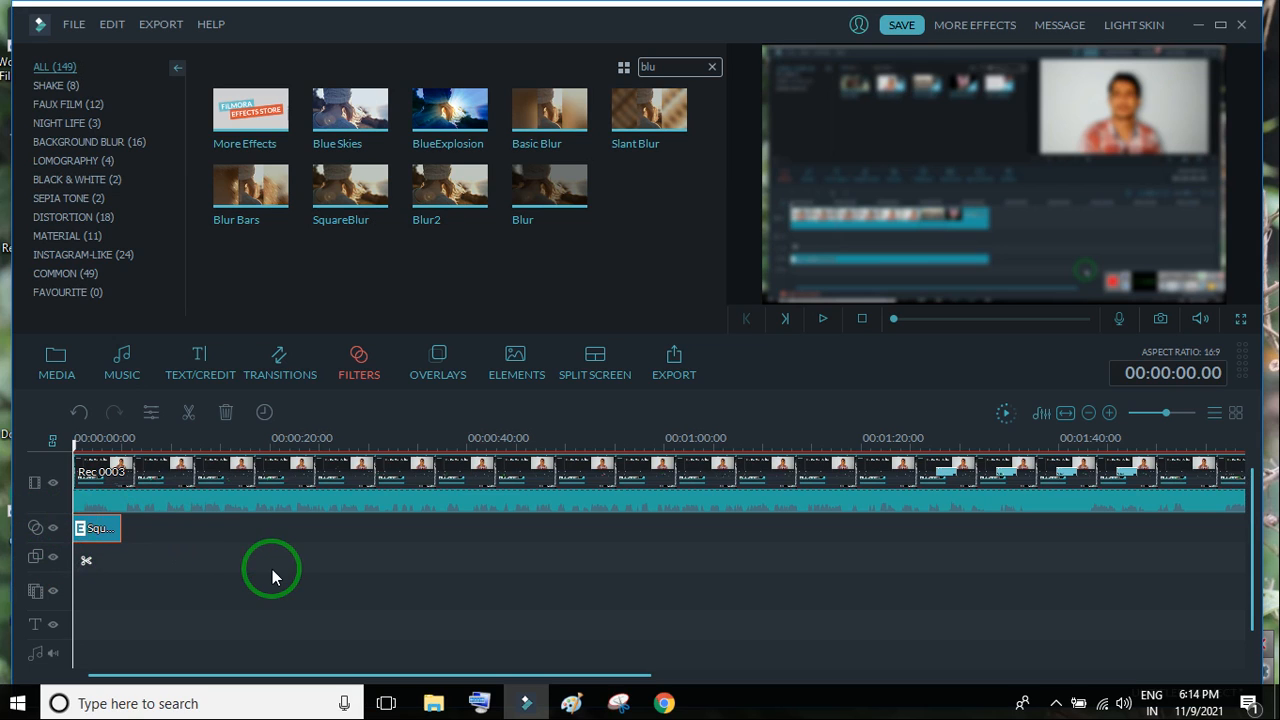
key(space)
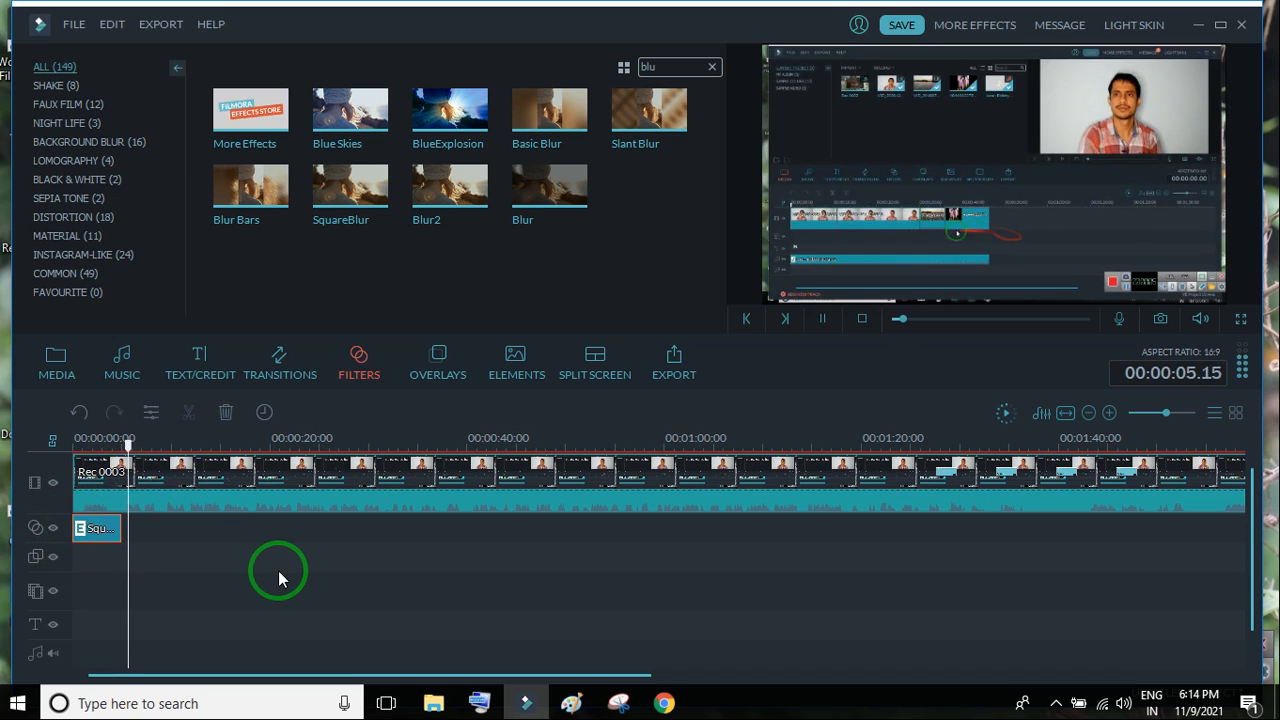
key(space)
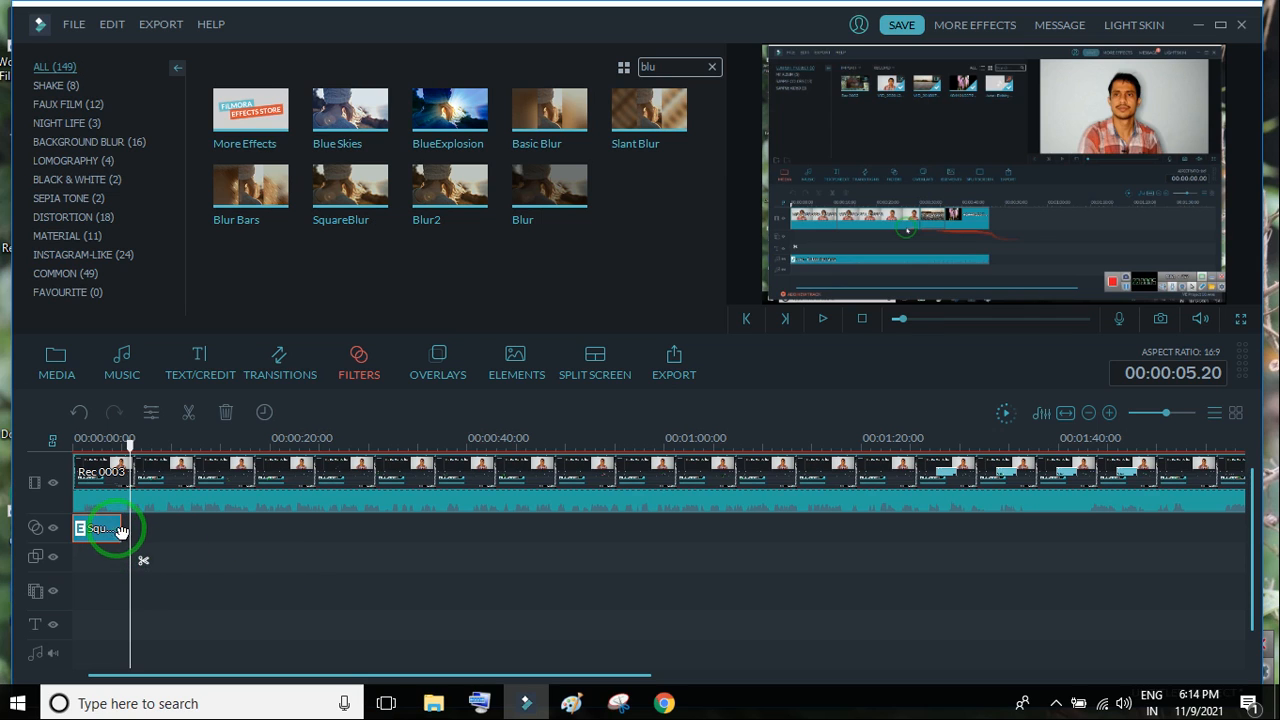
Resize the SquareBlur filter on the timeline so it ends at about 00:00:14.18.
drag(119, 528, 557, 530)
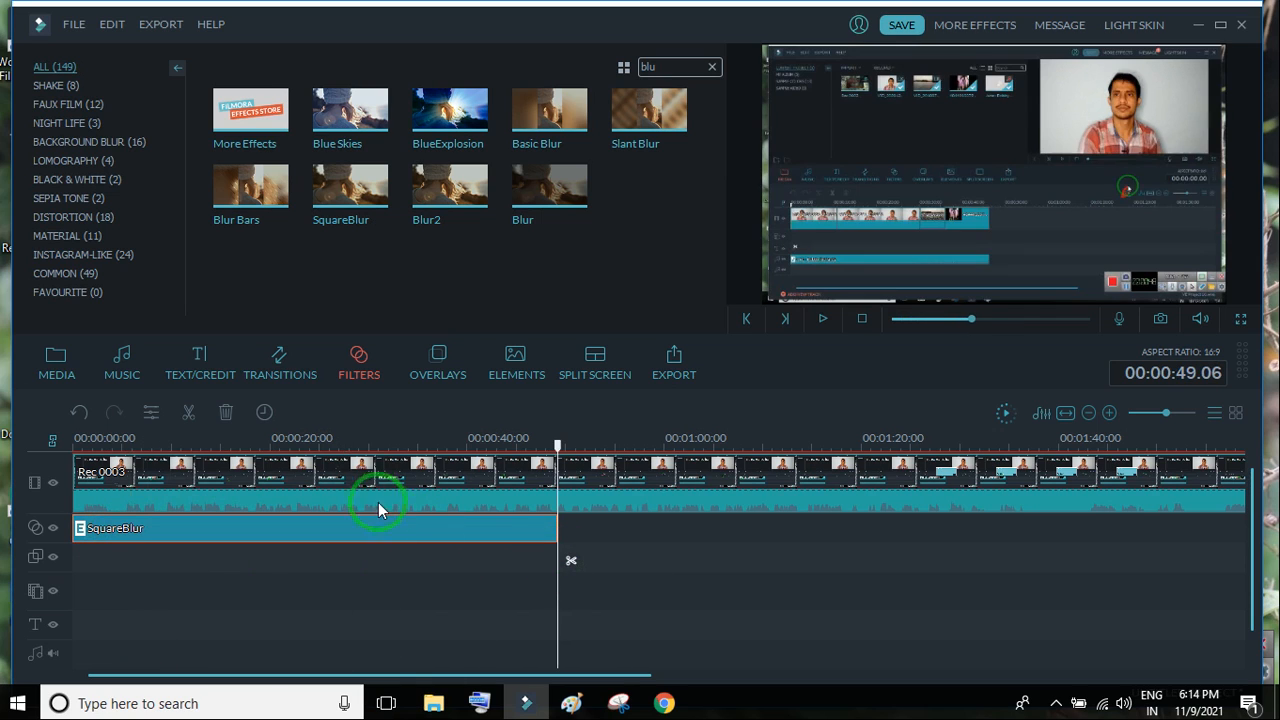
click(437, 441)
key(space)
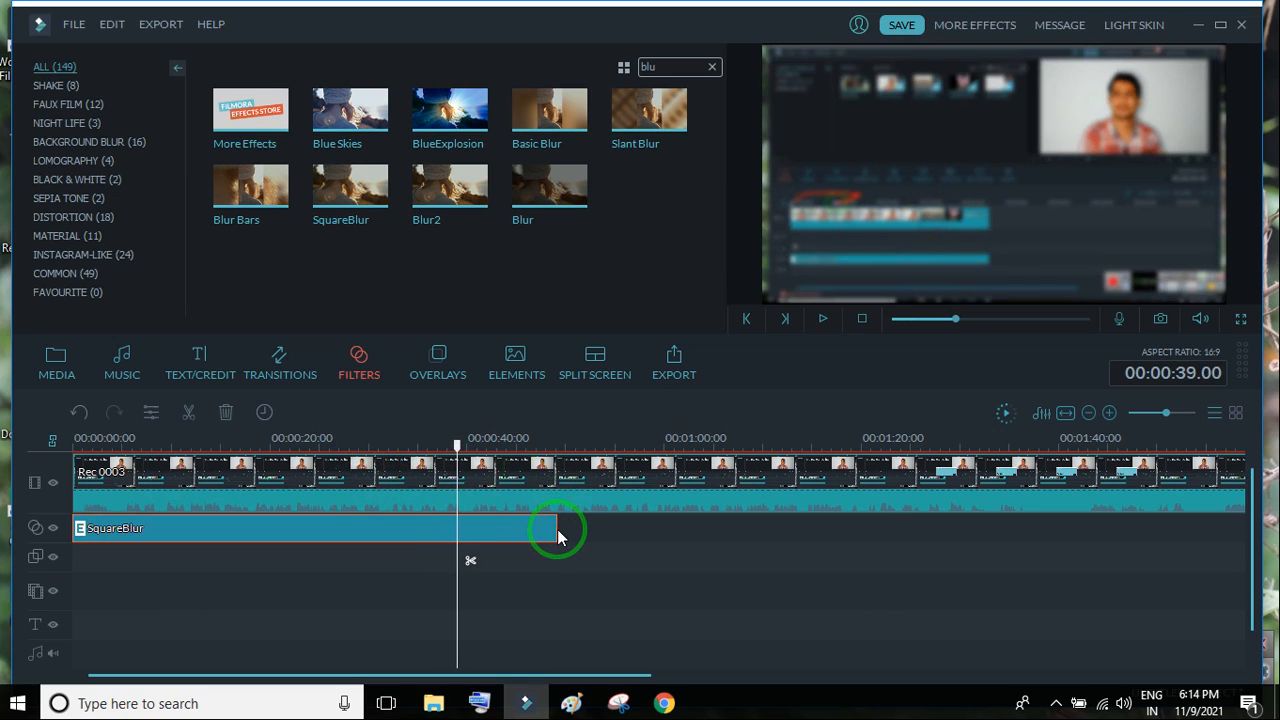
drag(557, 531, 130, 535)
Set the SquareBlur filter's Size to 8, checking the blur at about 00:00:05.06 in the preview.
right_click(130, 535)
click(176, 474)
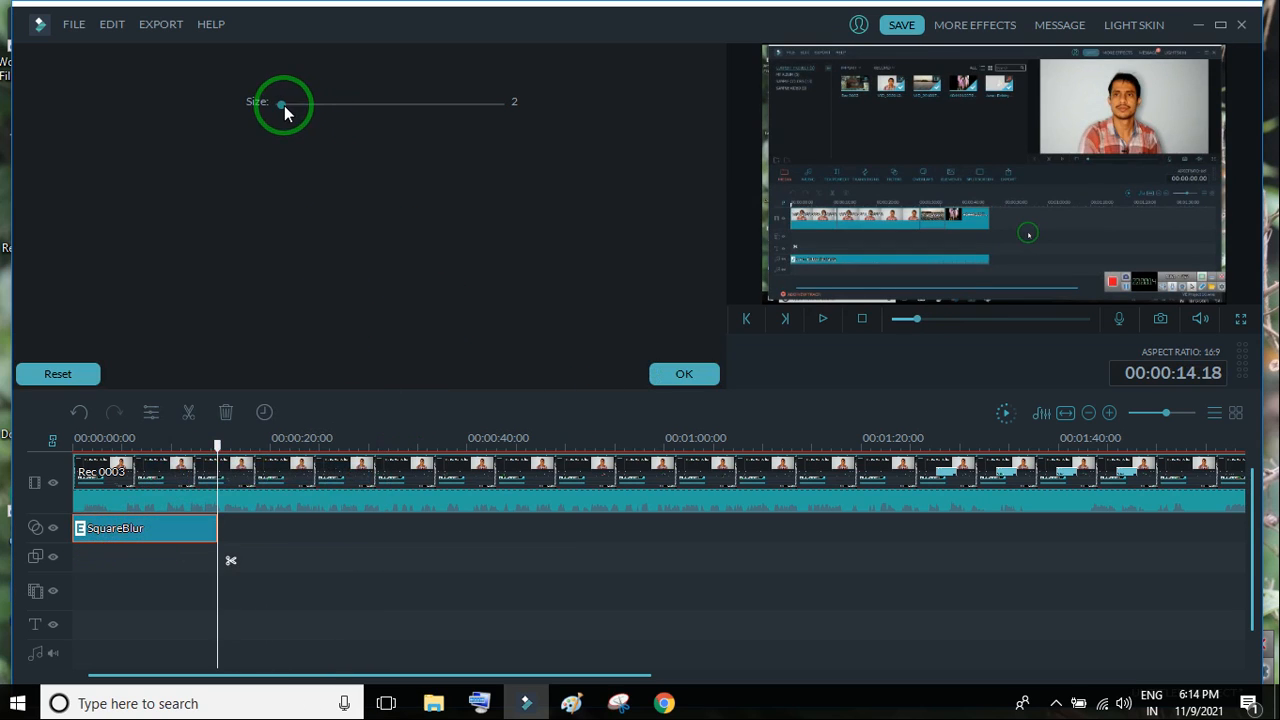
drag(284, 109, 314, 110)
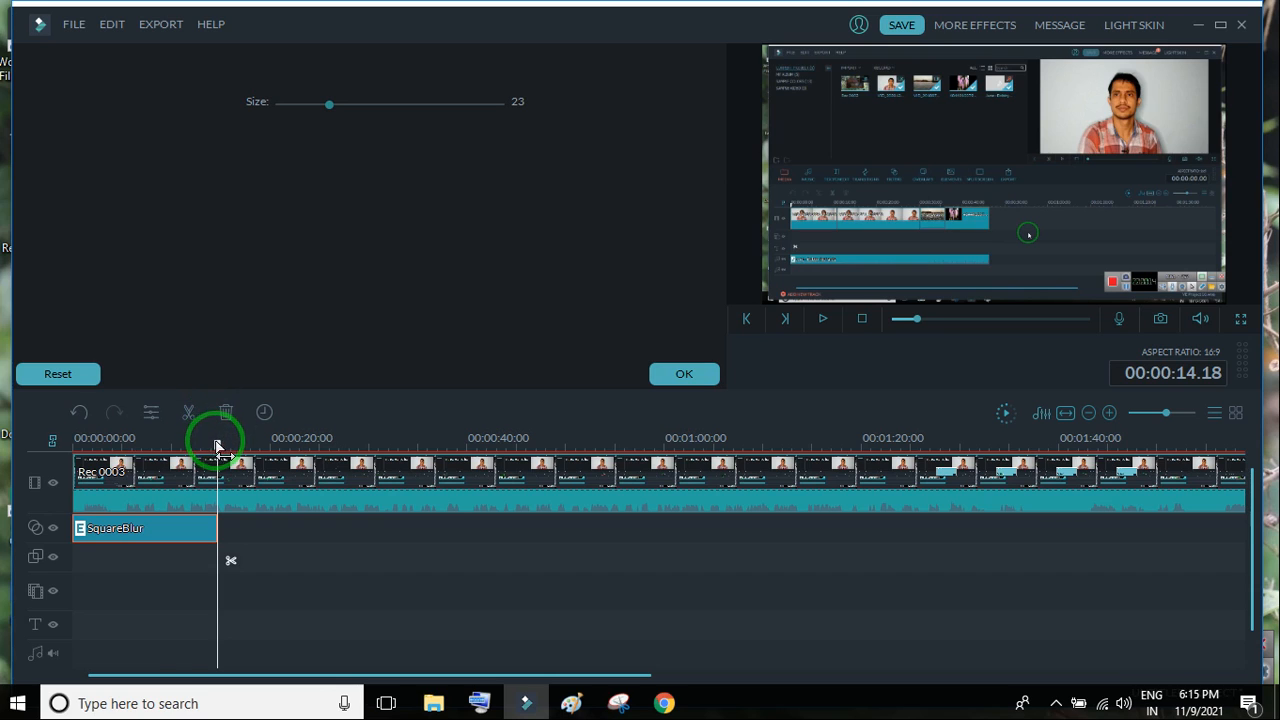
drag(217, 443, 123, 443)
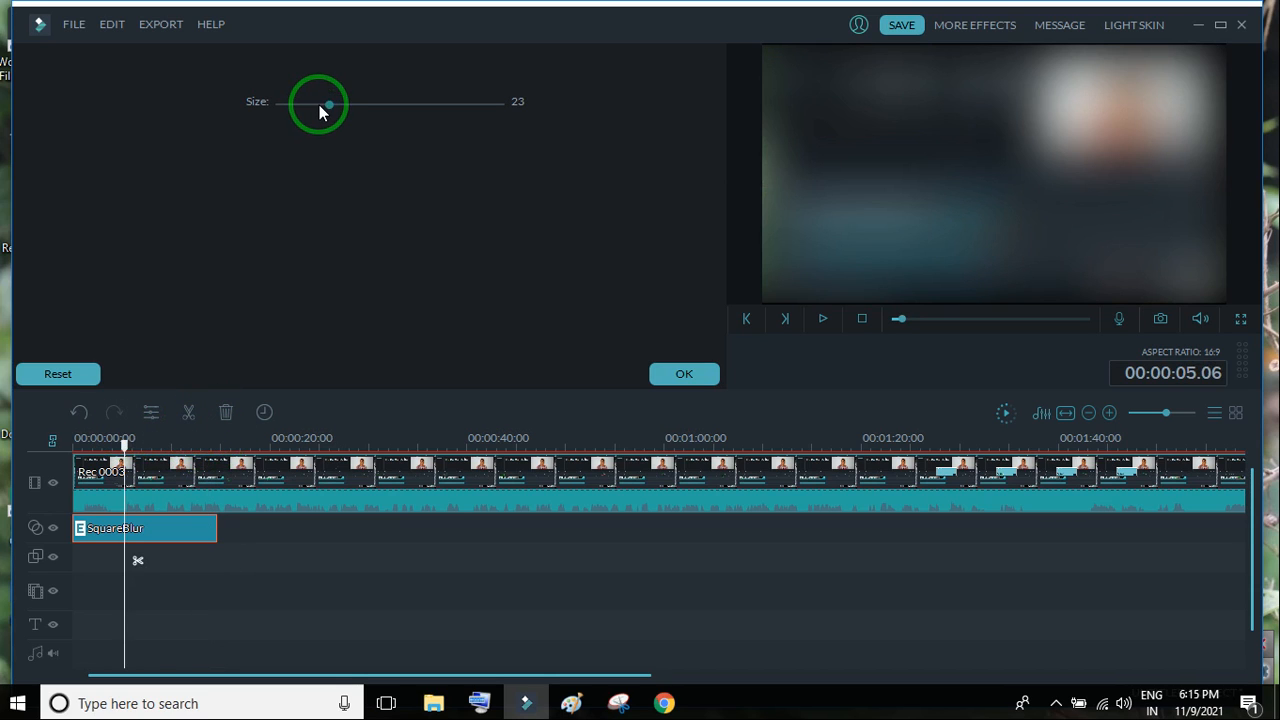
drag(319, 105, 295, 119)
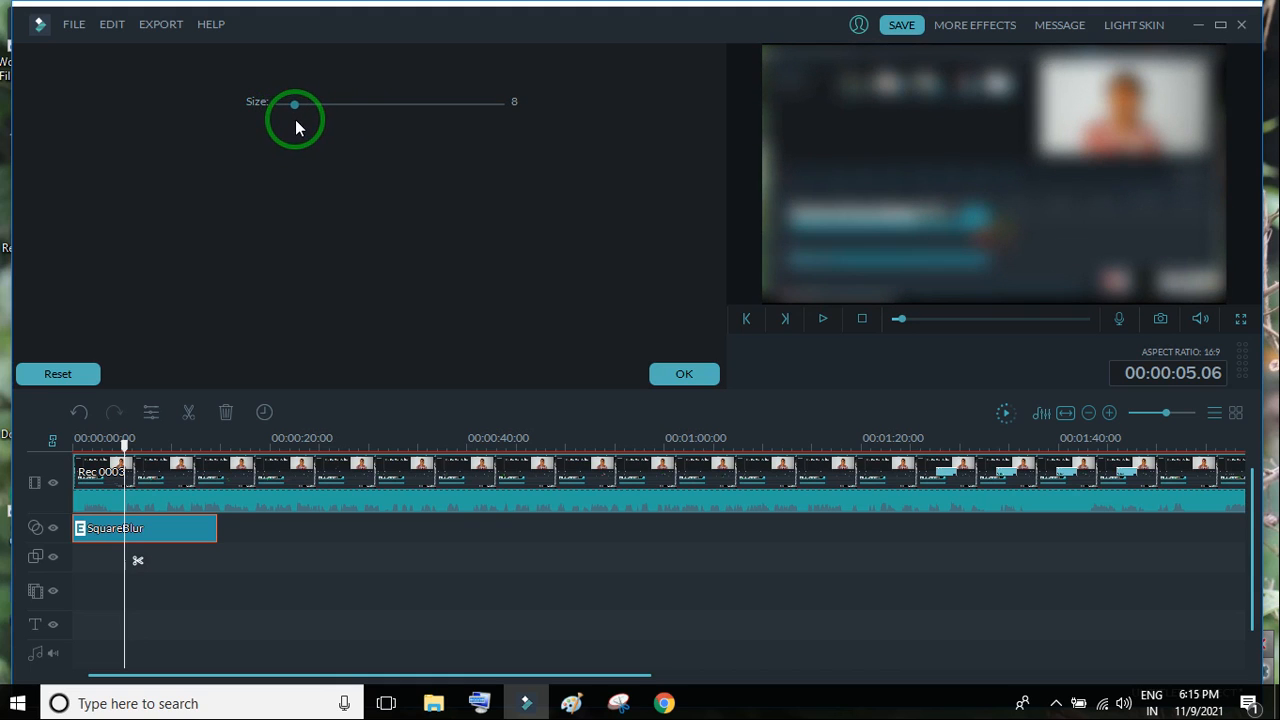
click(684, 375)
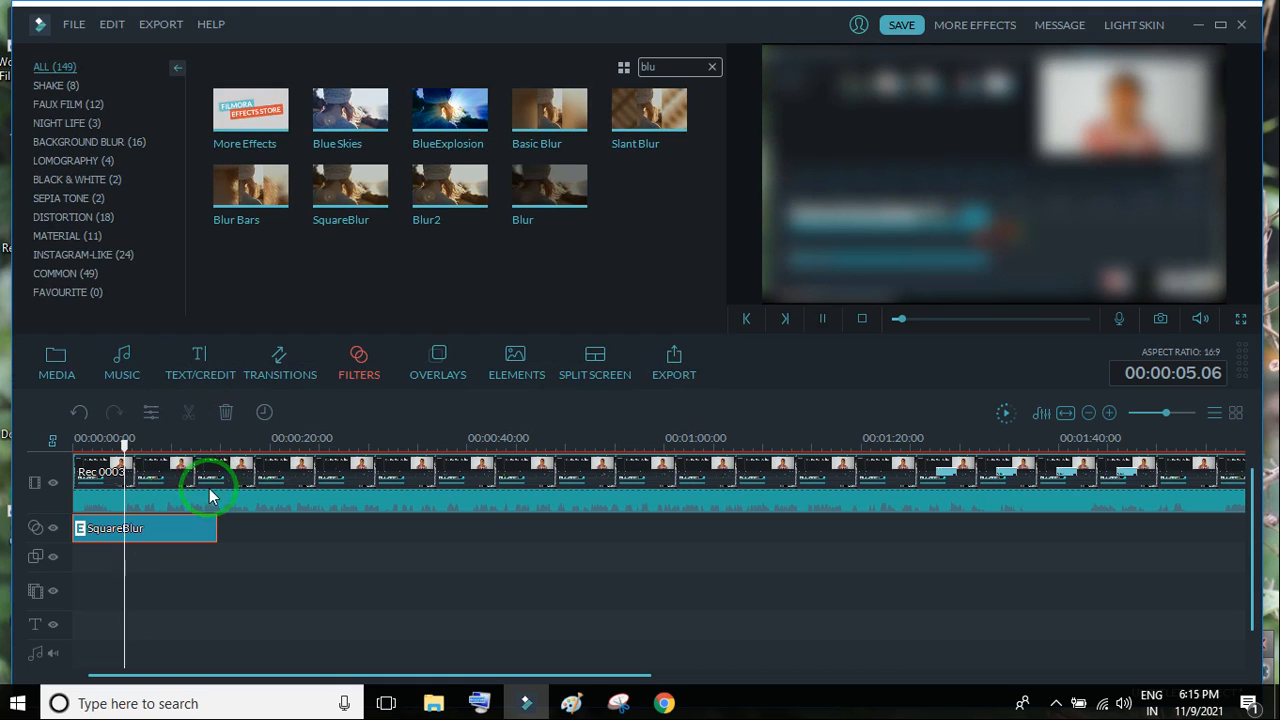
Split the Rec 0003 clip at 00:00:14.17, where the SquareBlur filter ends.
drag(210, 497, 238, 503)
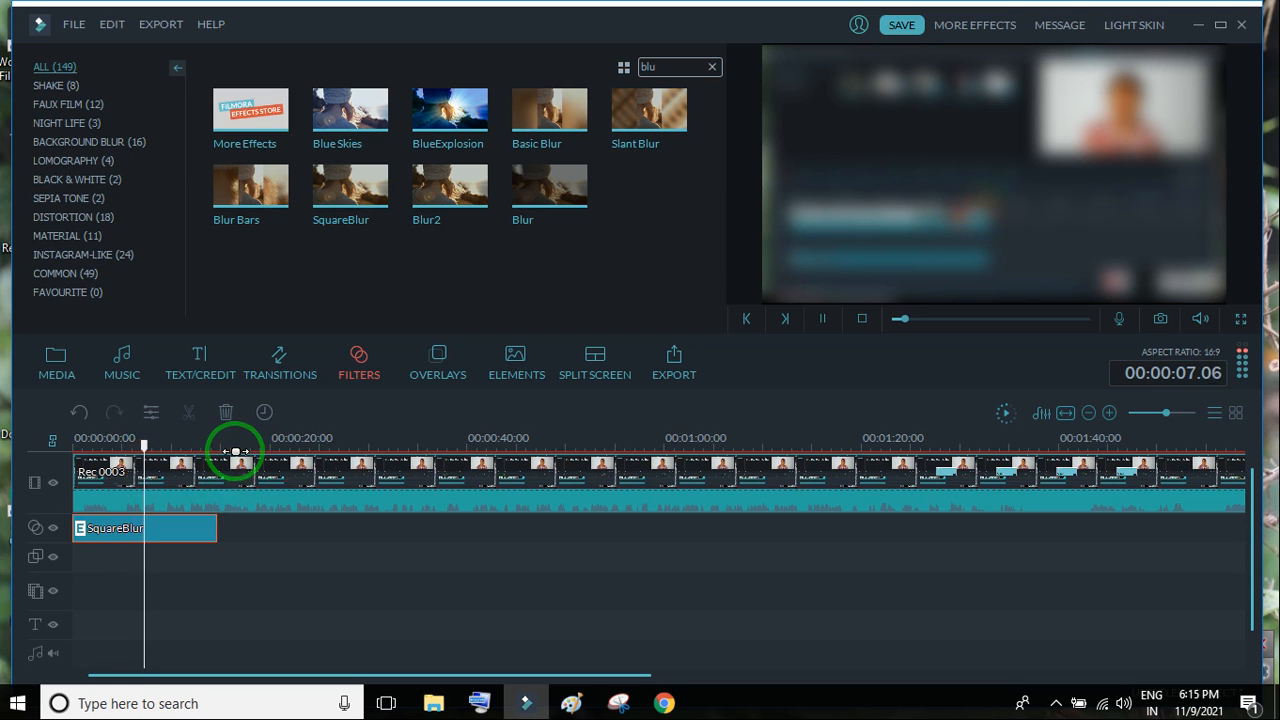
drag(246, 443, 271, 450)
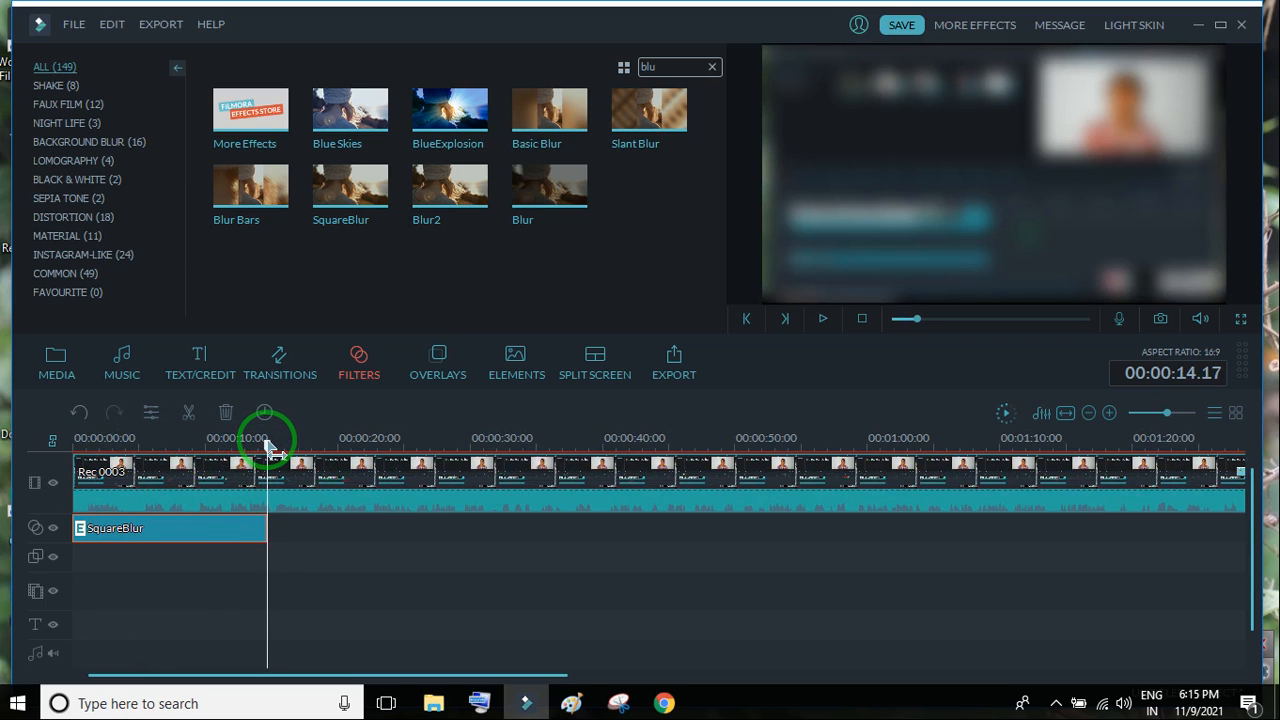
click(268, 468)
click(190, 413)
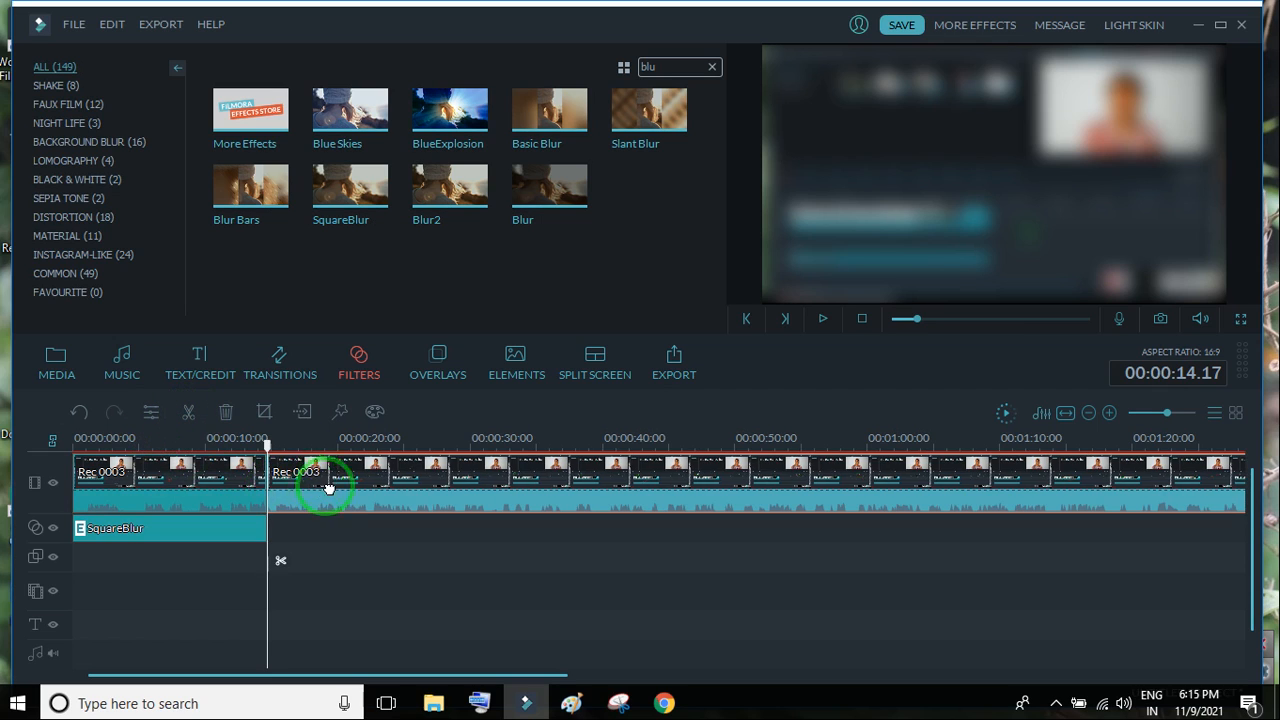
Add the Blur filter directly after SquareBlur on the filter track and play back the effect.
drag(329, 488, 360, 564)
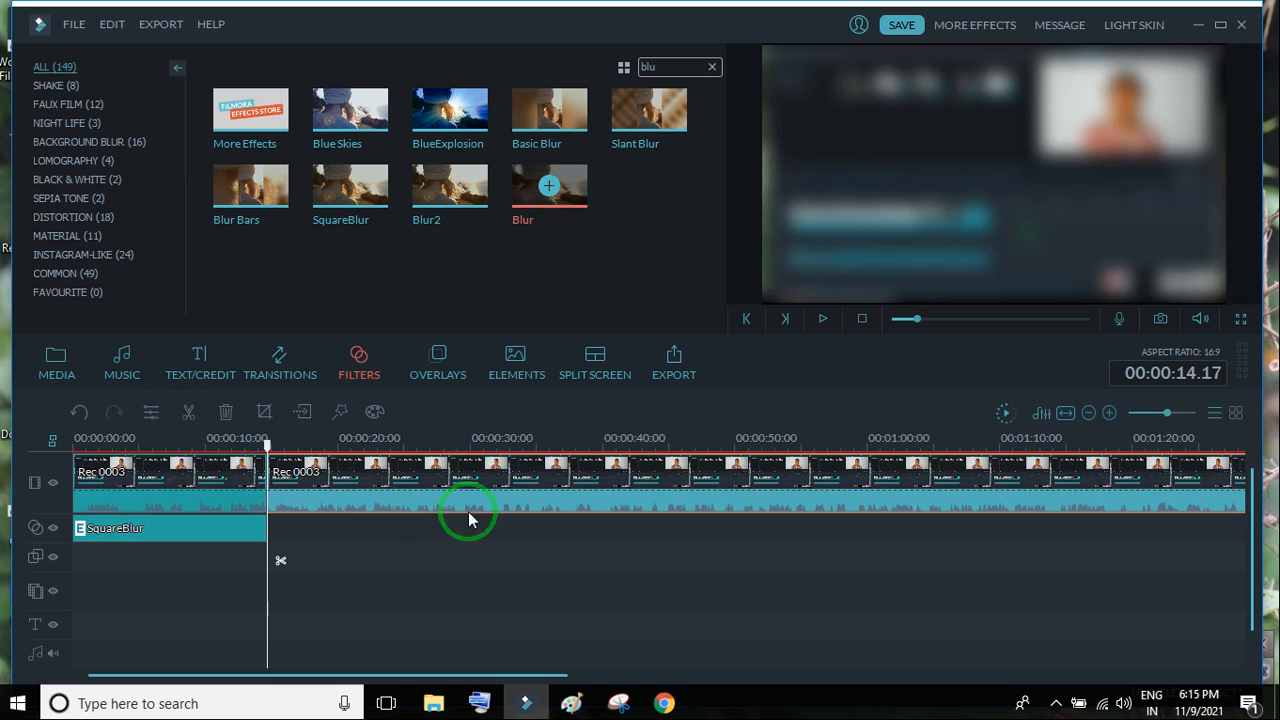
drag(468, 511, 277, 528)
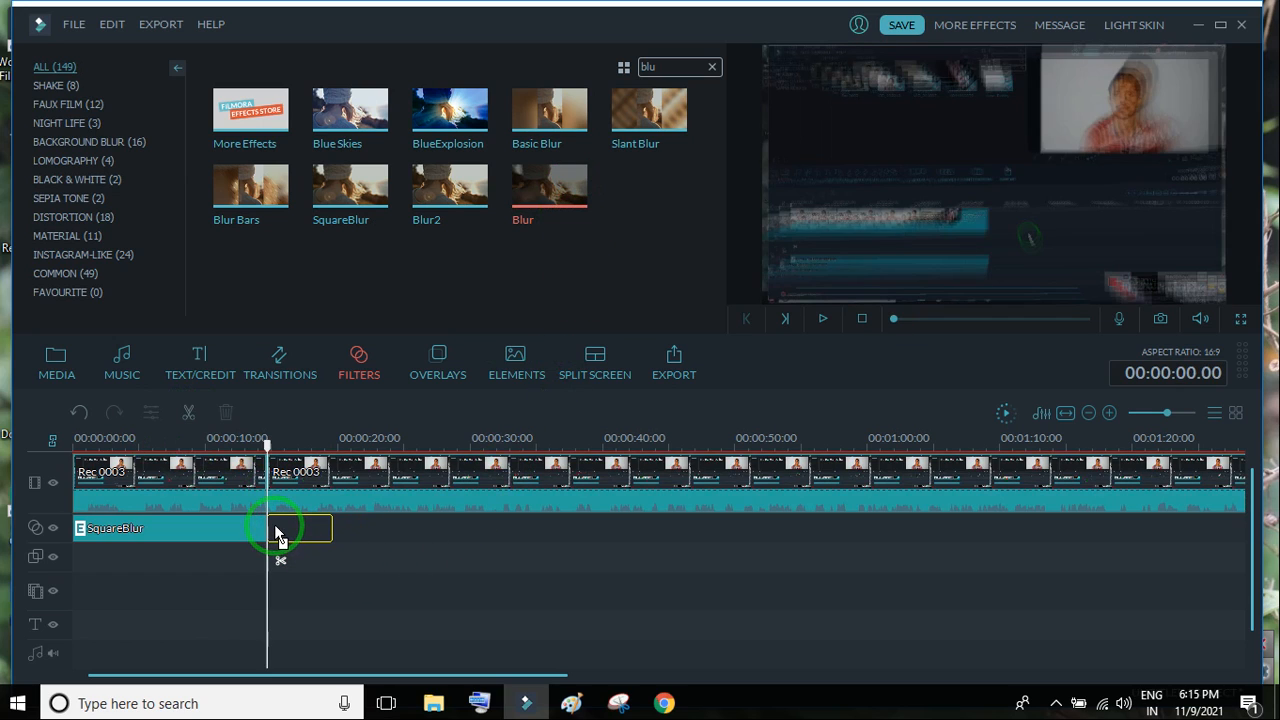
scroll(420, 440, up, 2)
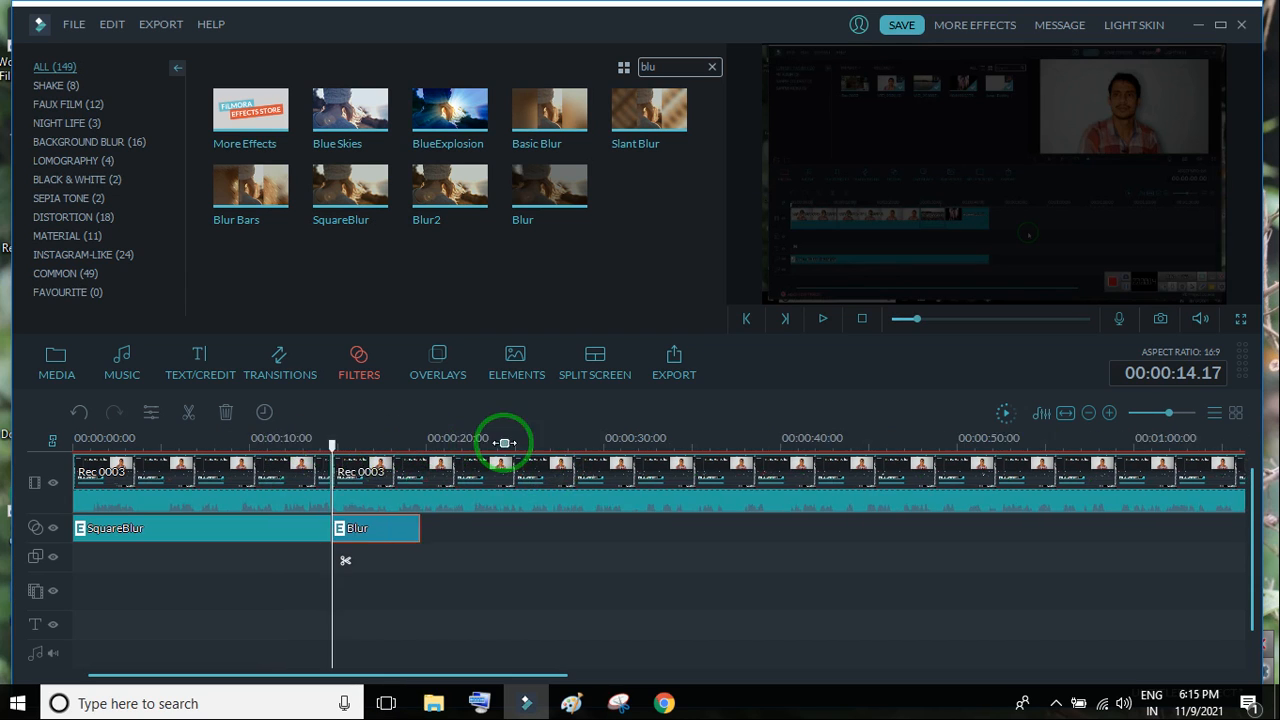
key(space)
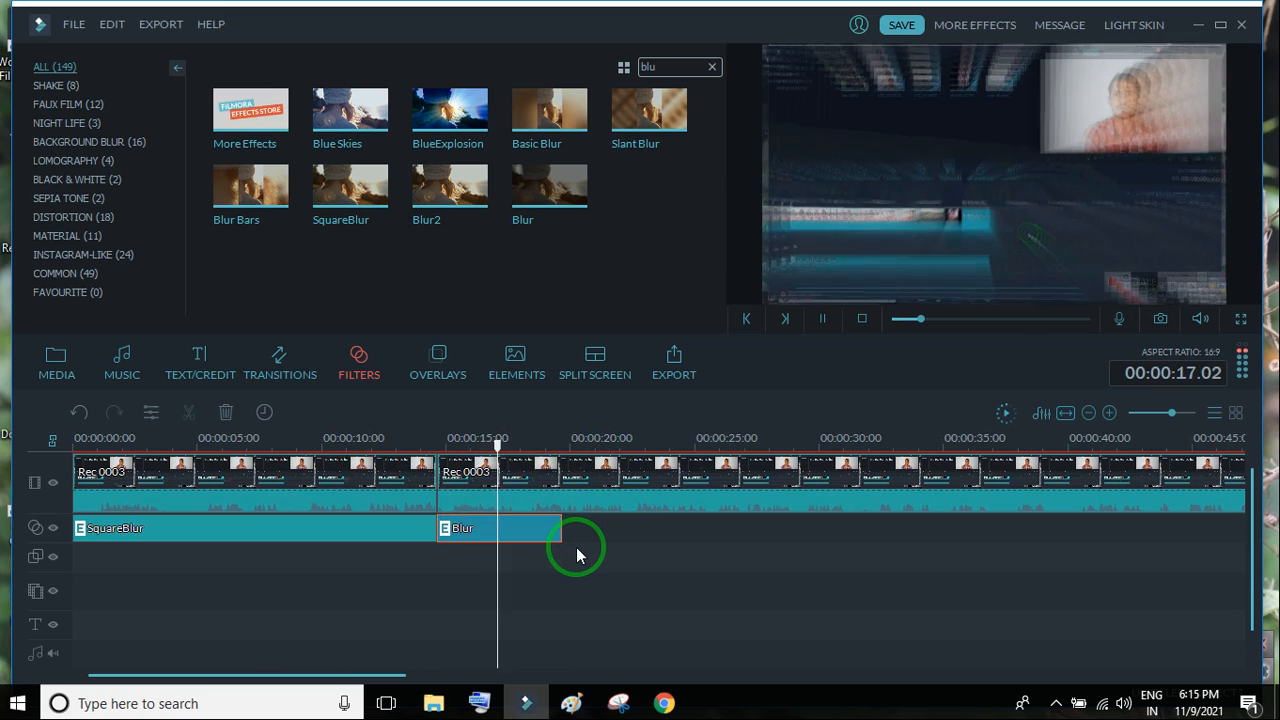
key(space)
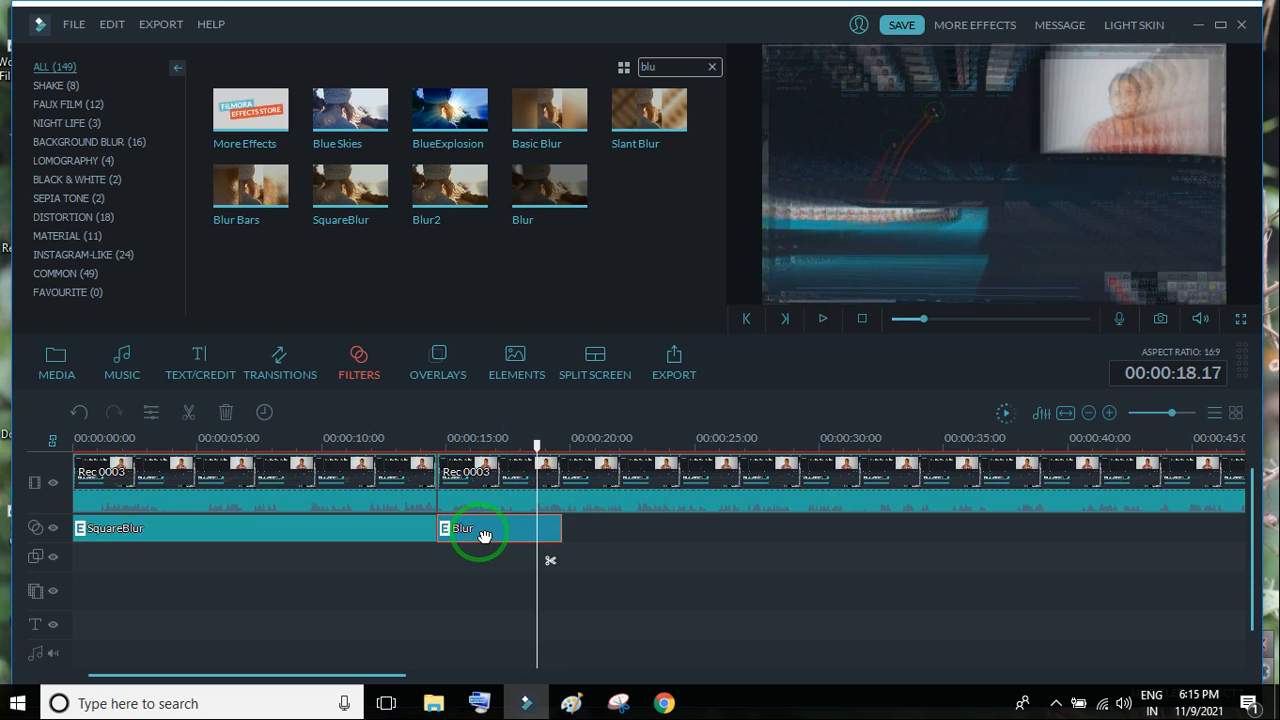
Adjust the Blur filter's PhaseIncrement, trying 14 and reducing it again, and apply the settings.
right_click(479, 531)
click(520, 469)
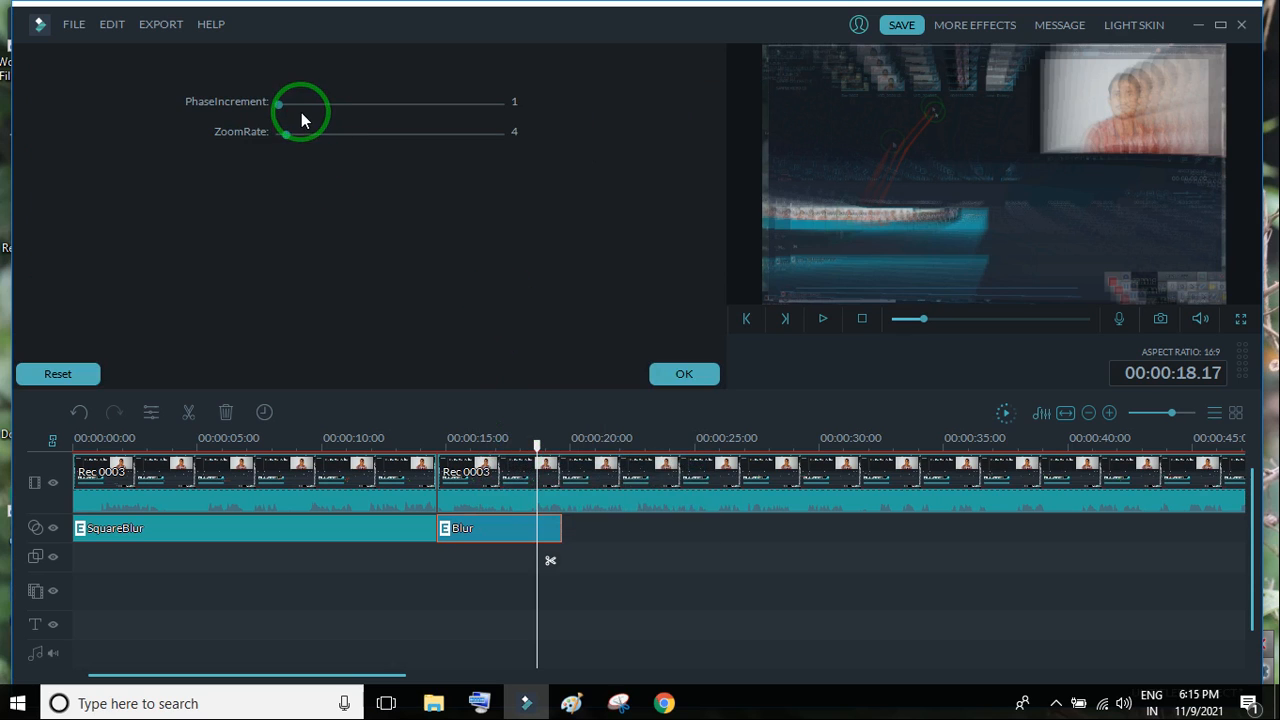
drag(279, 108, 286, 142)
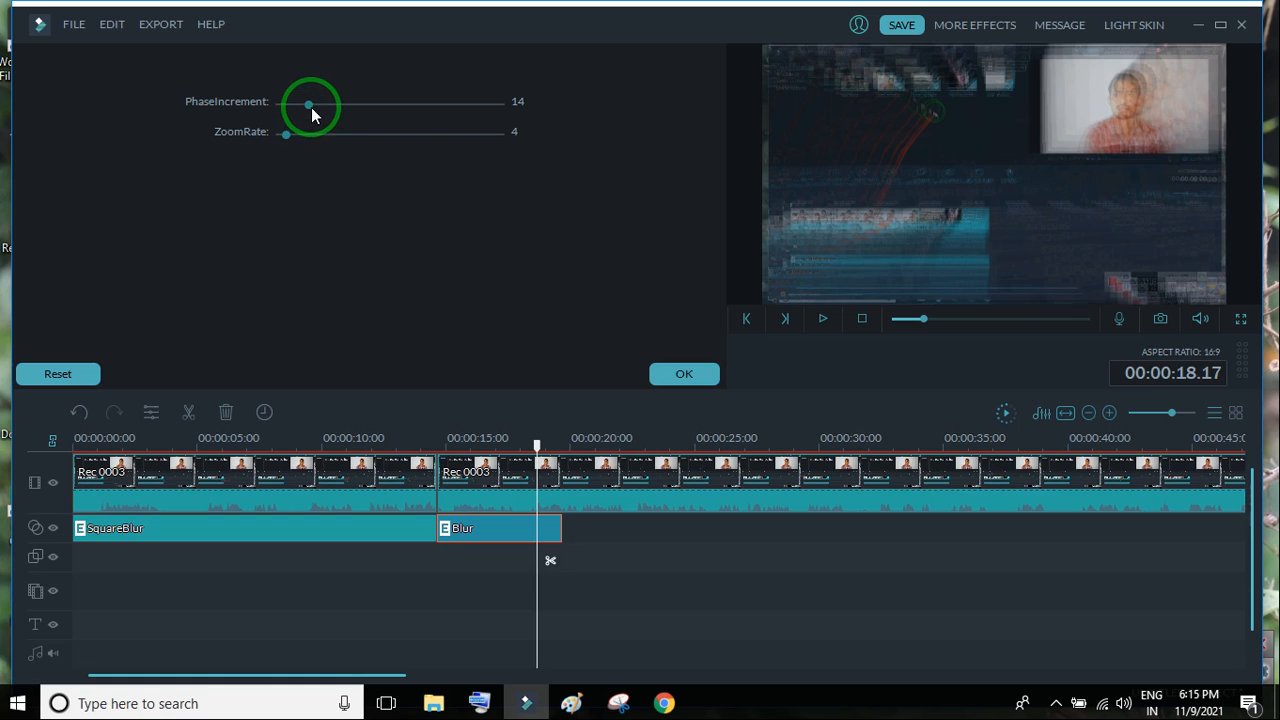
mouse_move(303, 106)
mouse_down()
mouse_move(264, 114)
mouse_move(411, 117)
mouse_move(287, 117)
mouse_up()
click(797, 416)
click(685, 374)
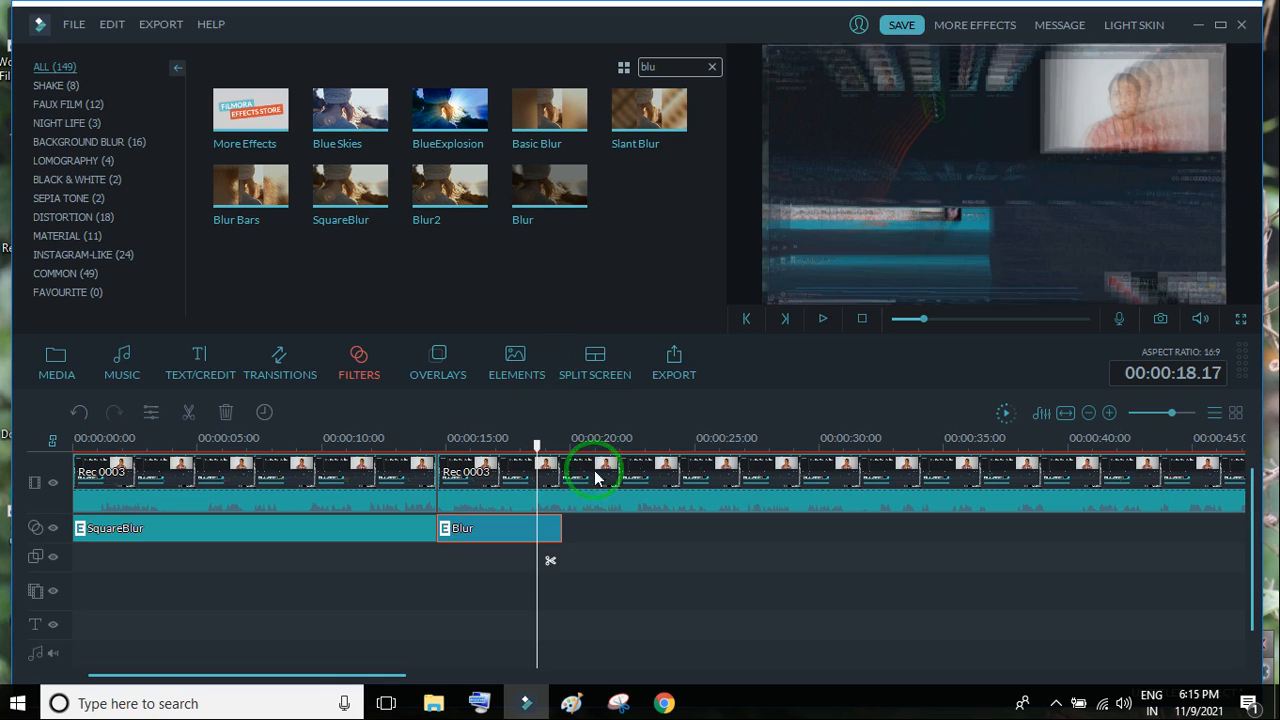
Add the Blur Bars filter directly after Blur on the filter track and preview the frame at 00:00:21.13.
drag(727, 443, 374, 400)
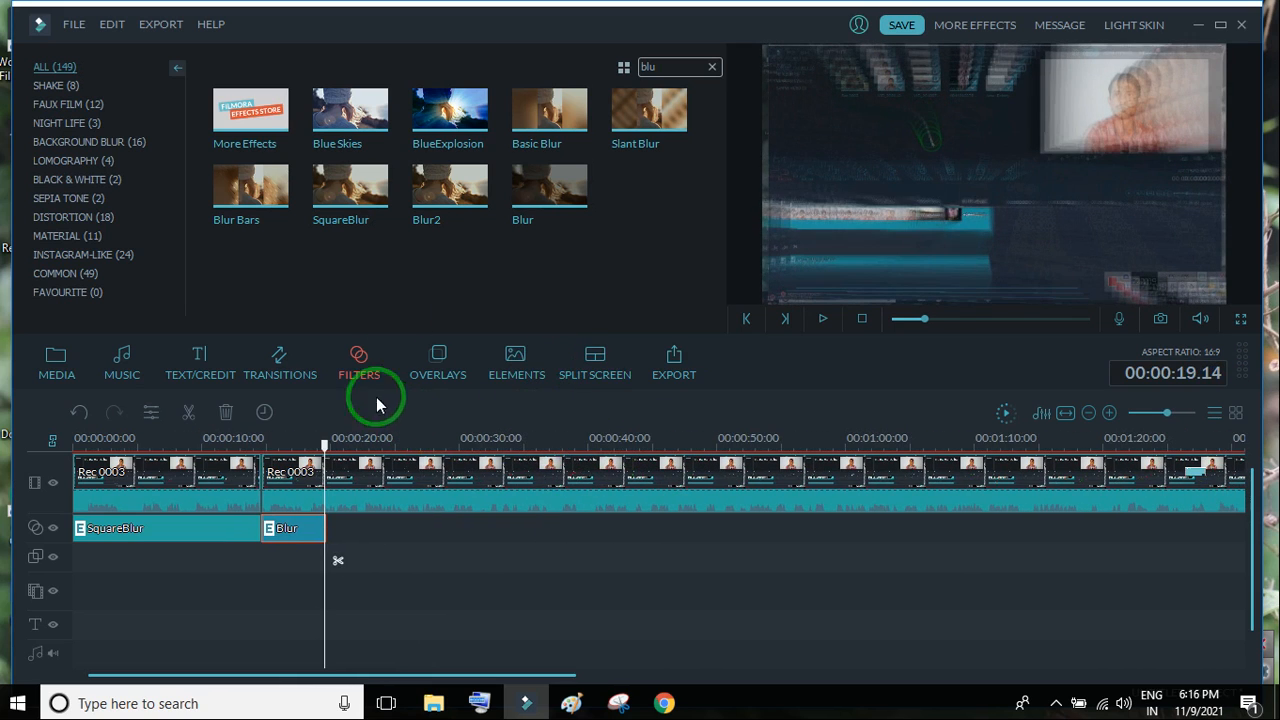
click(262, 192)
click(397, 540)
drag(397, 540, 340, 530)
drag(324, 446, 354, 451)
click(368, 522)
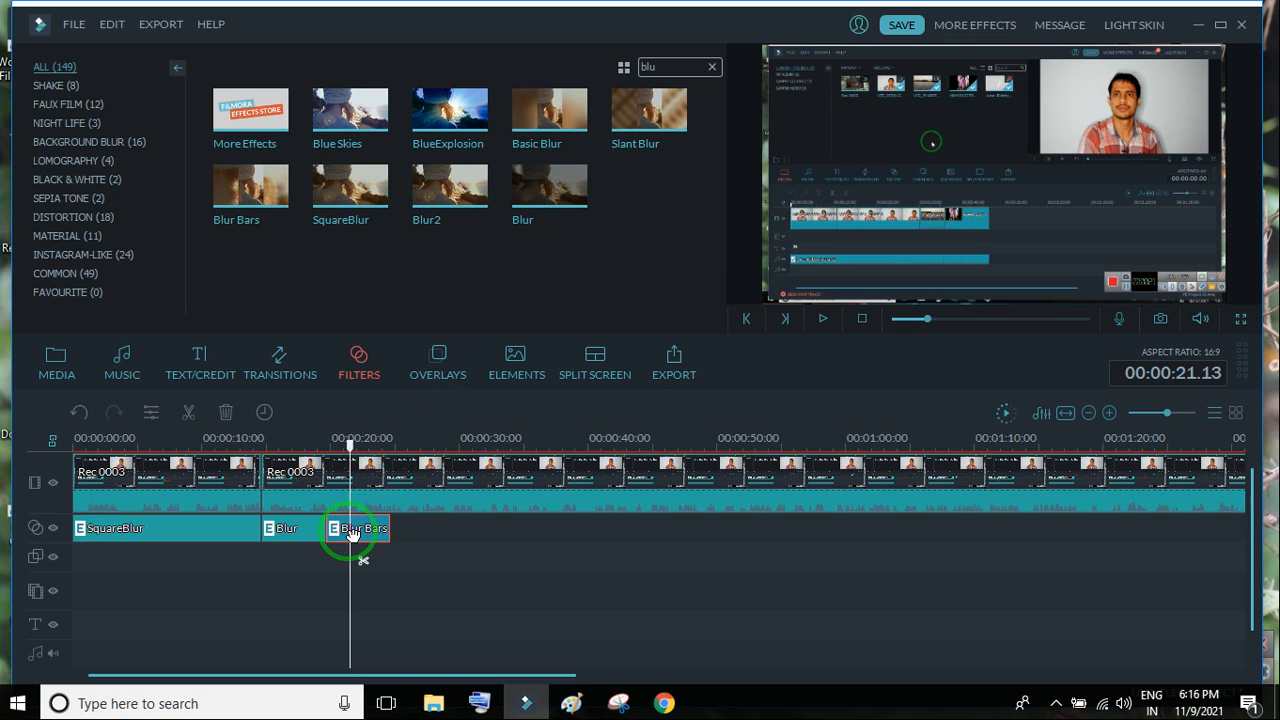
drag(353, 545, 368, 535)
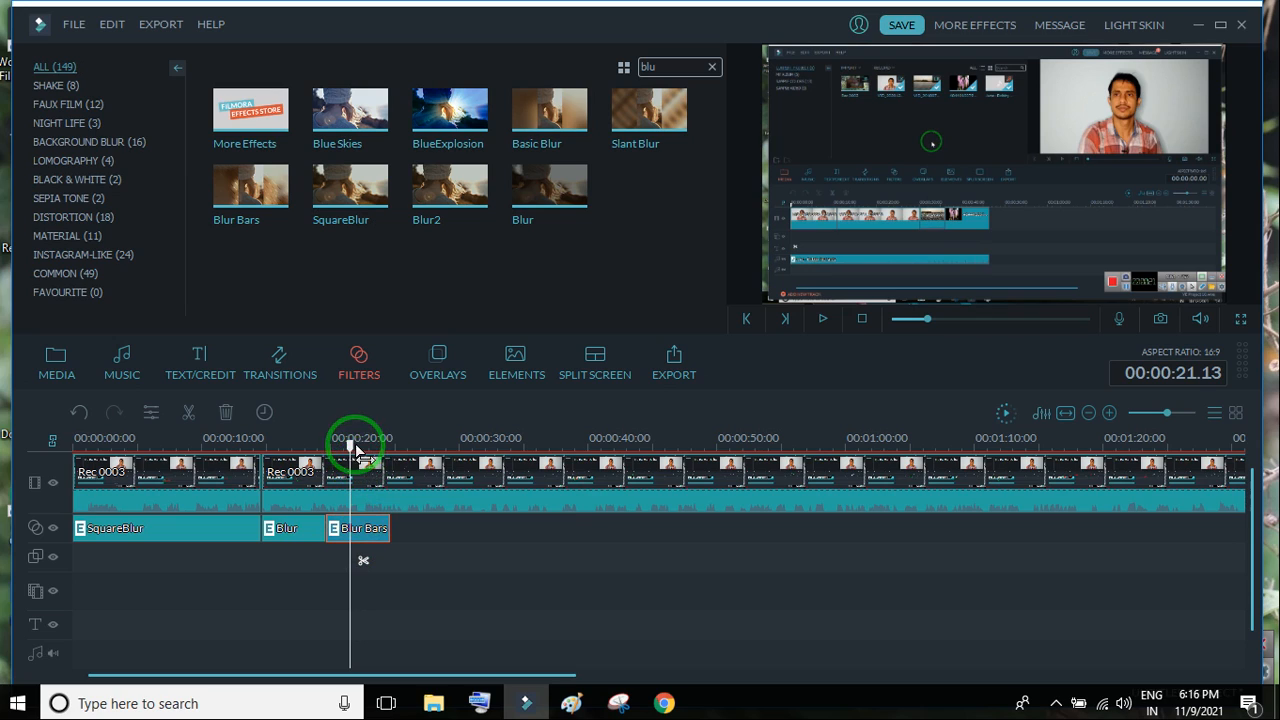
Split the second Rec 0003 segment at 00:00:26.05, just past the Blur Bars filter.
drag(350, 448, 413, 452)
click(414, 472)
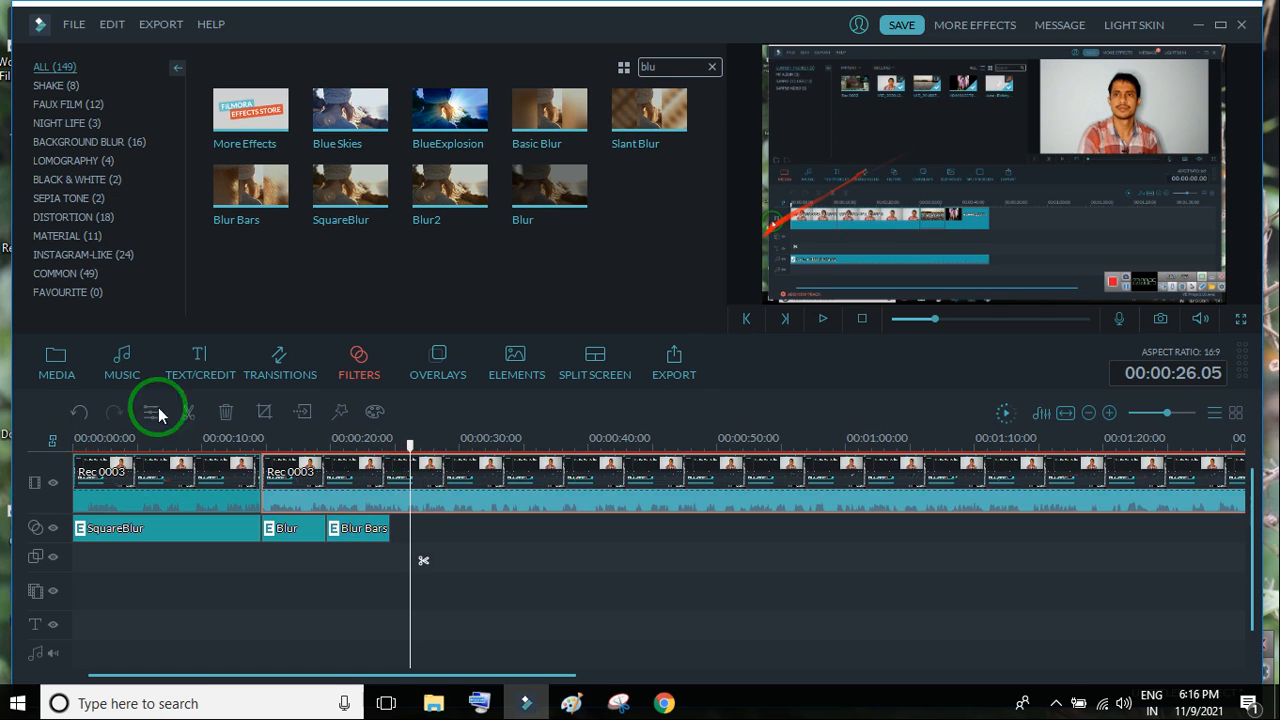
click(188, 412)
drag(418, 452, 444, 445)
click(510, 498)
right_click(510, 498)
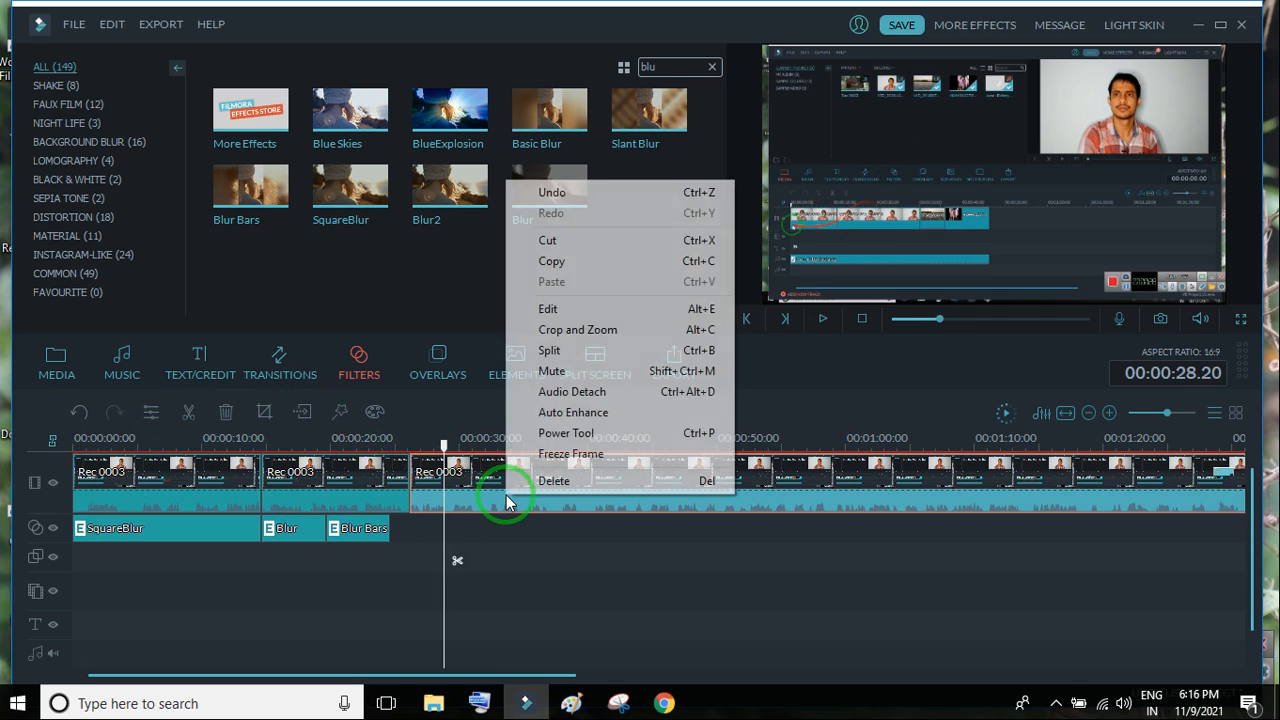
click(584, 440)
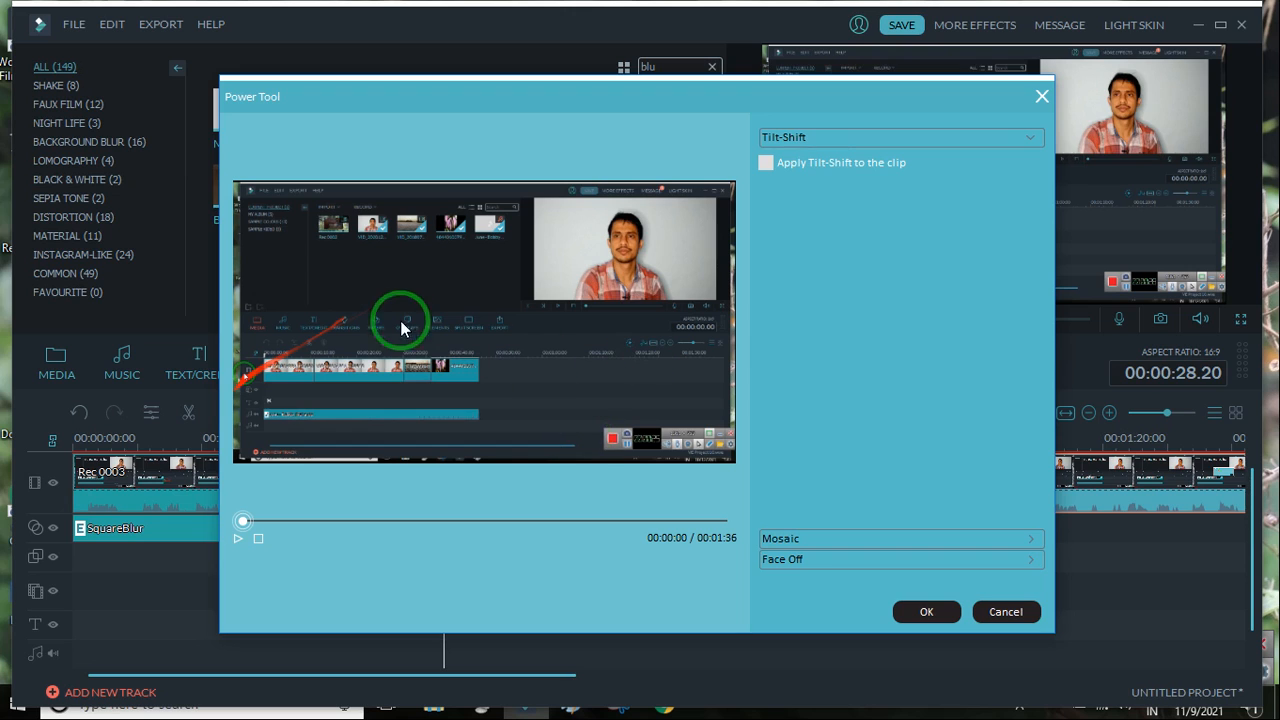
click(1002, 612)
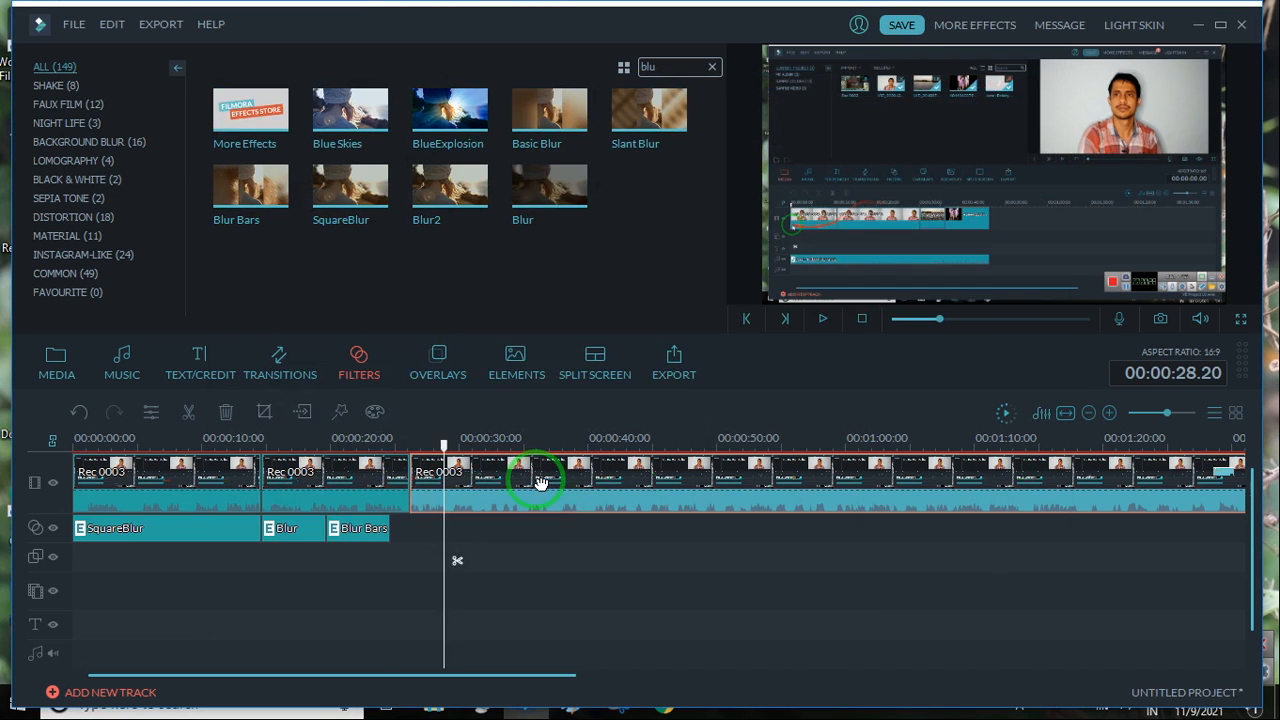
Apply the Power Tool's Tilt-Shift to the third Rec 0003 segment, widening the sharp vertical band and shifting it slightly left.
right_click(530, 481)
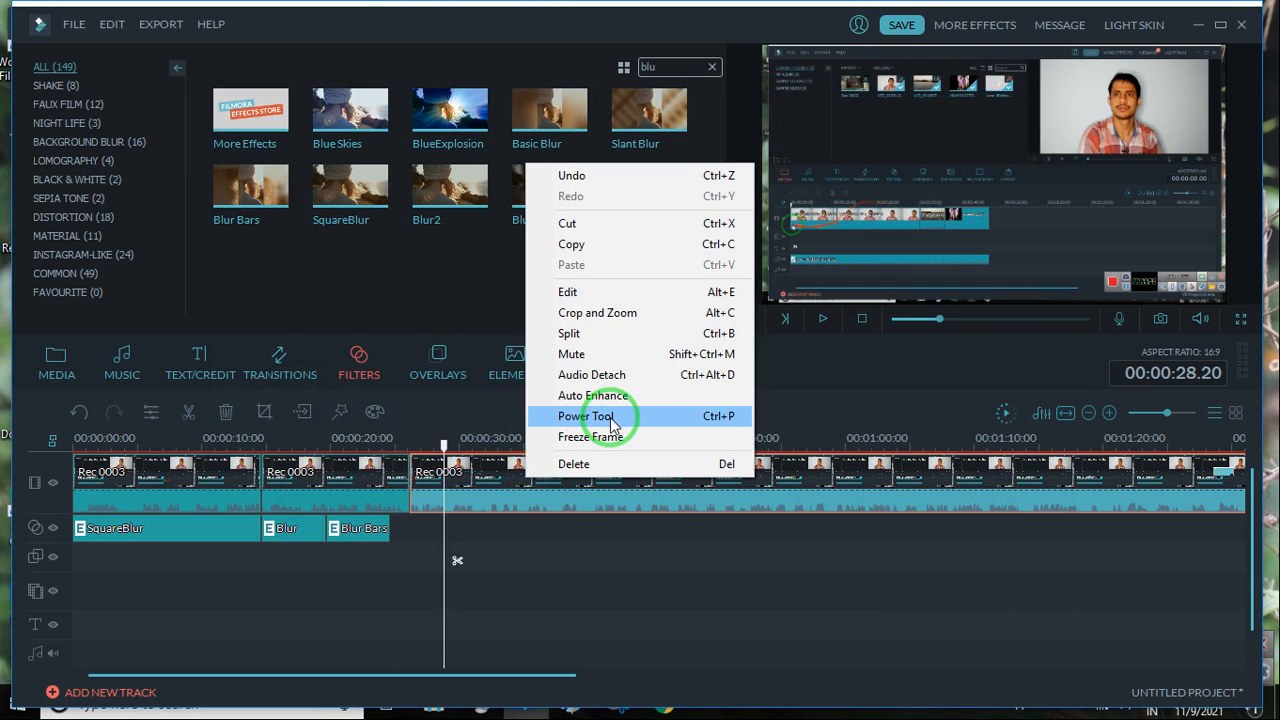
right_click(481, 500)
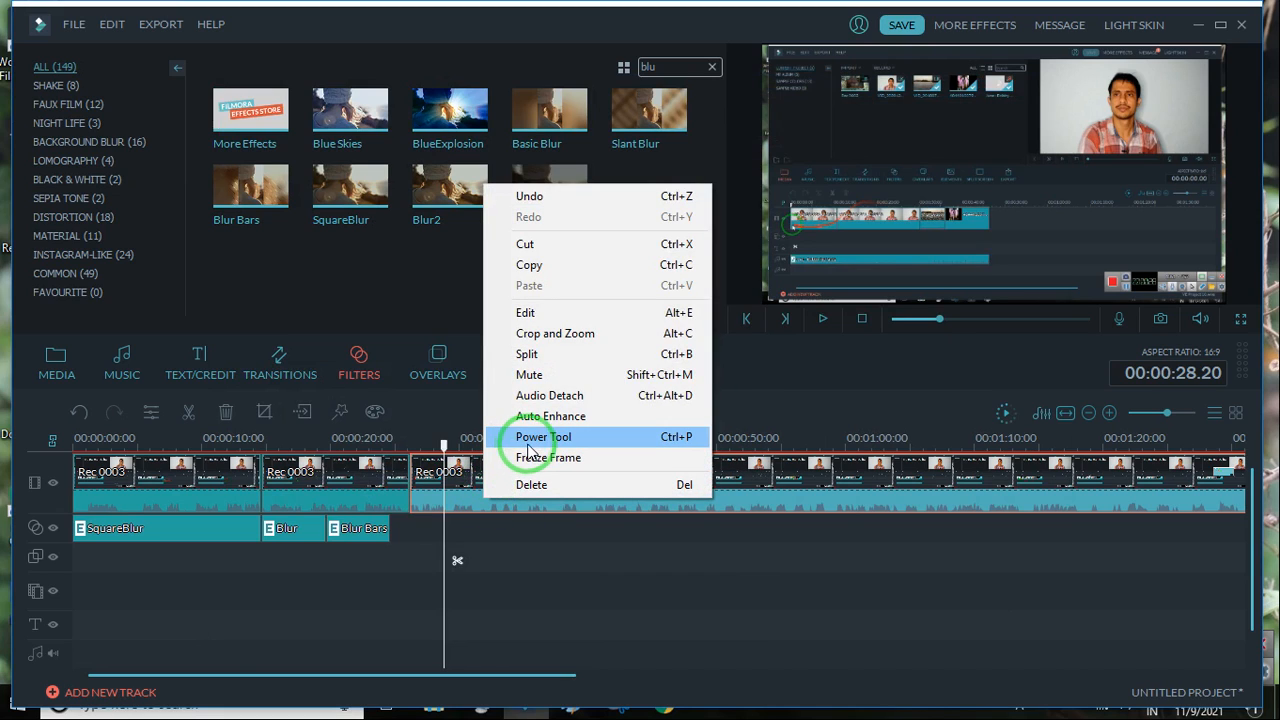
click(645, 450)
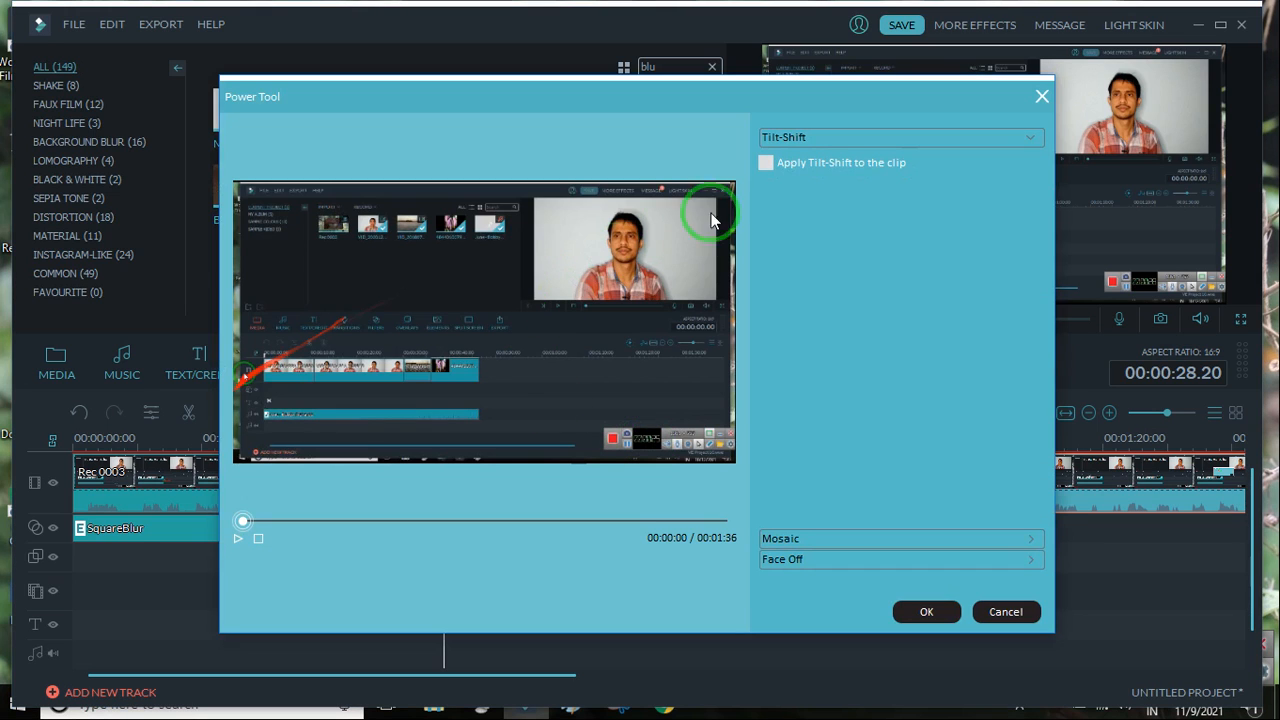
click(766, 163)
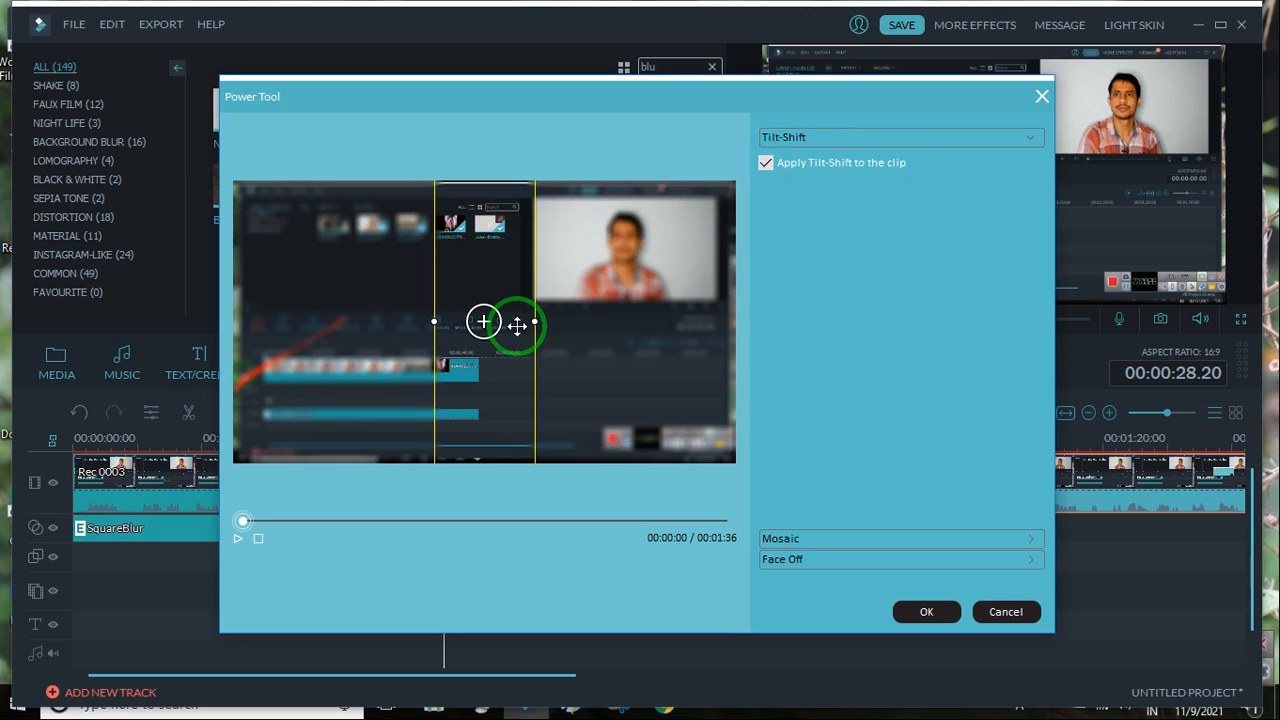
drag(533, 322, 605, 321)
drag(408, 311, 461, 234)
click(926, 611)
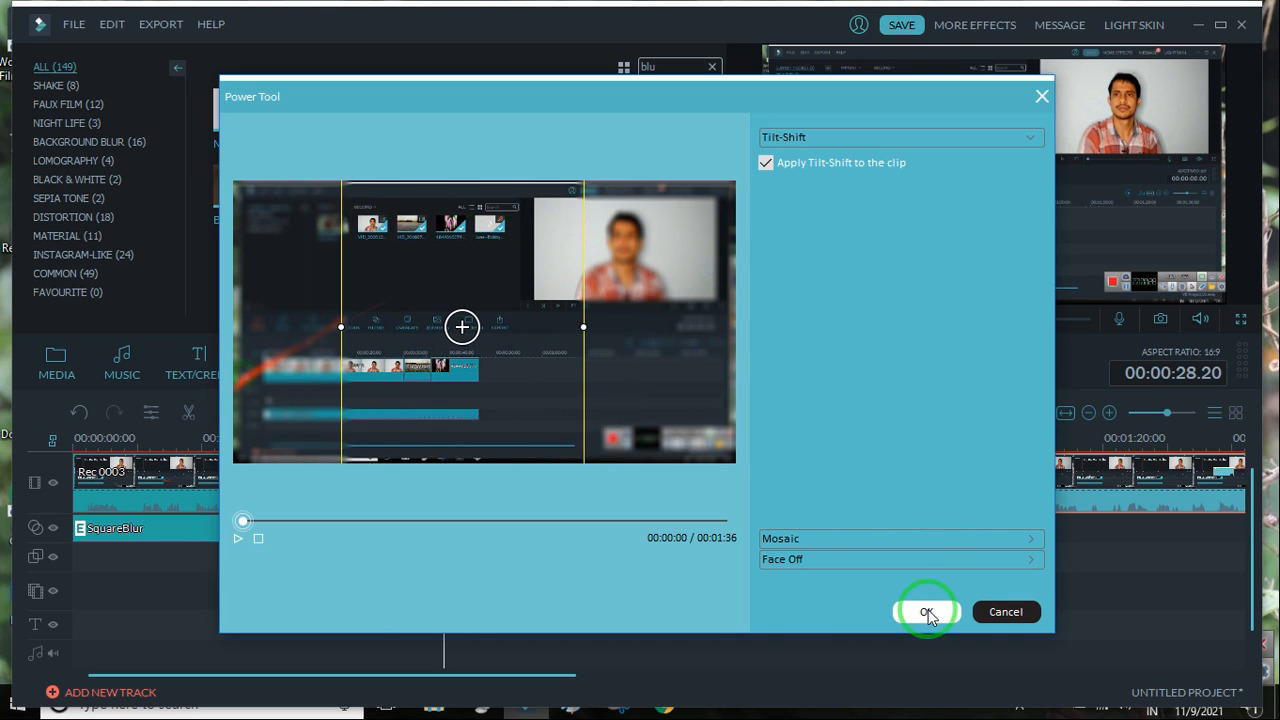
Split the tilt-shifted third Rec 0003 segment at 00:00:39.06.
drag(443, 452, 579, 450)
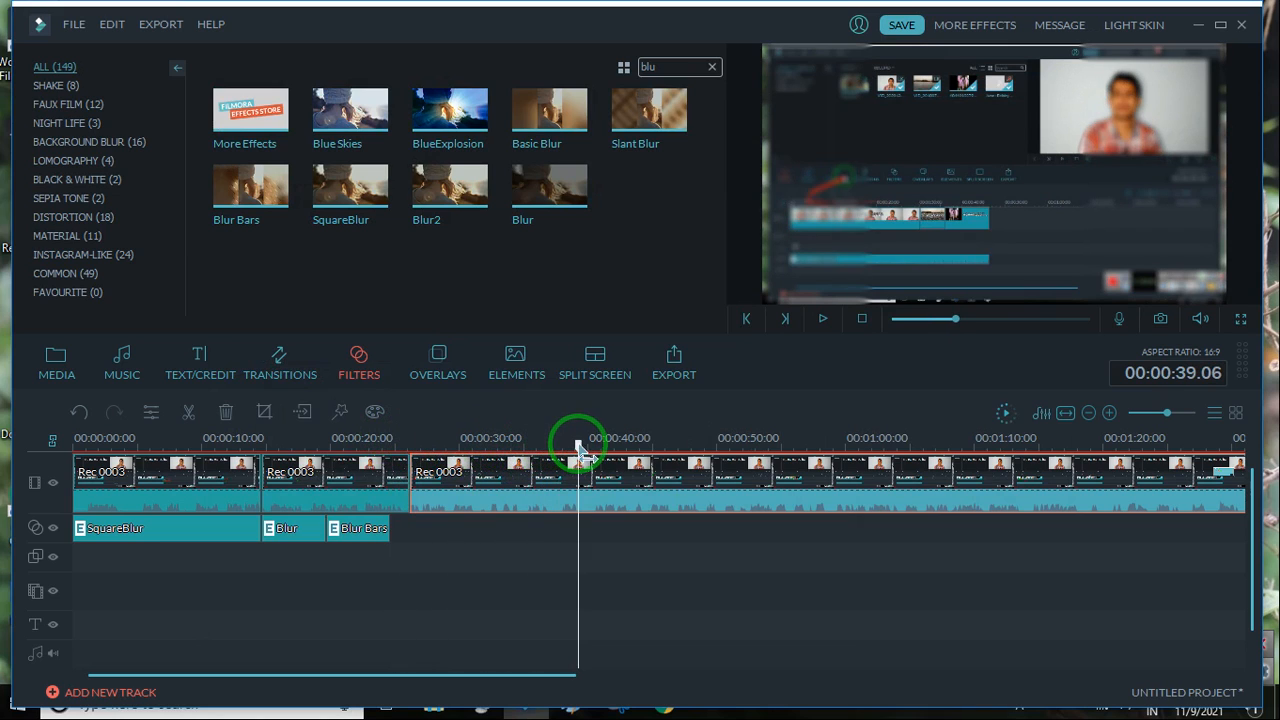
click(186, 406)
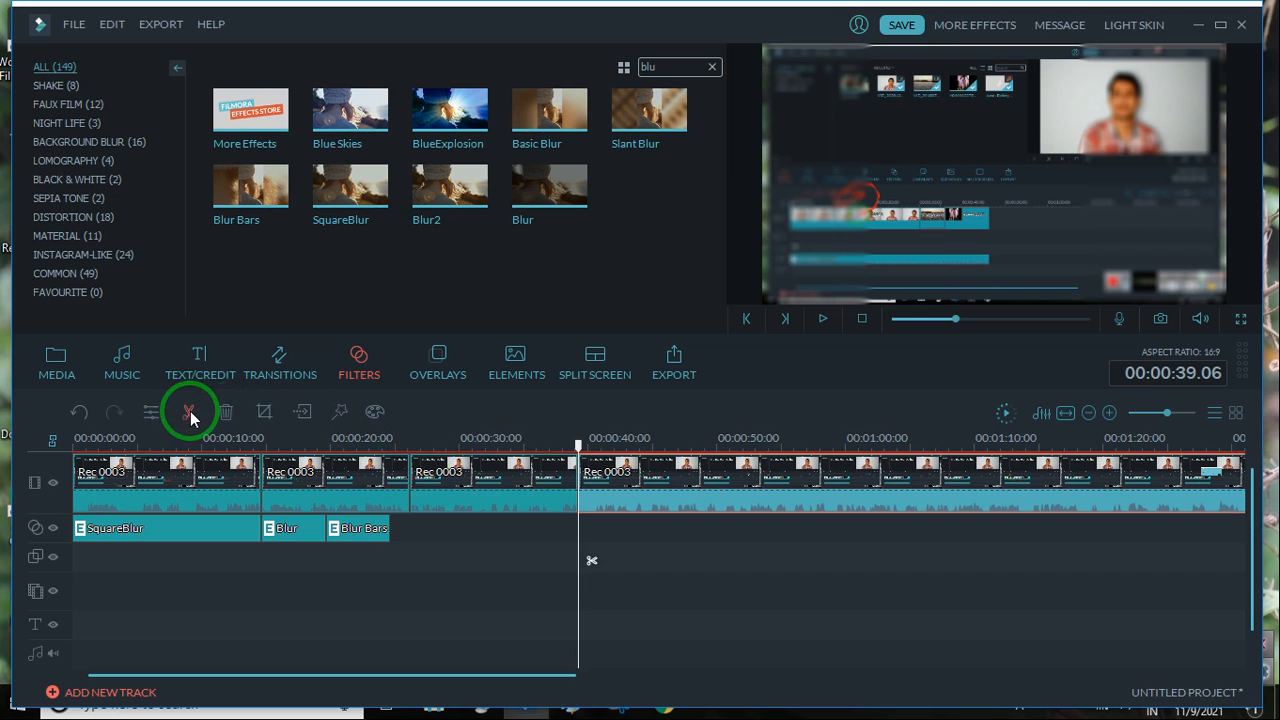
drag(588, 462, 642, 457)
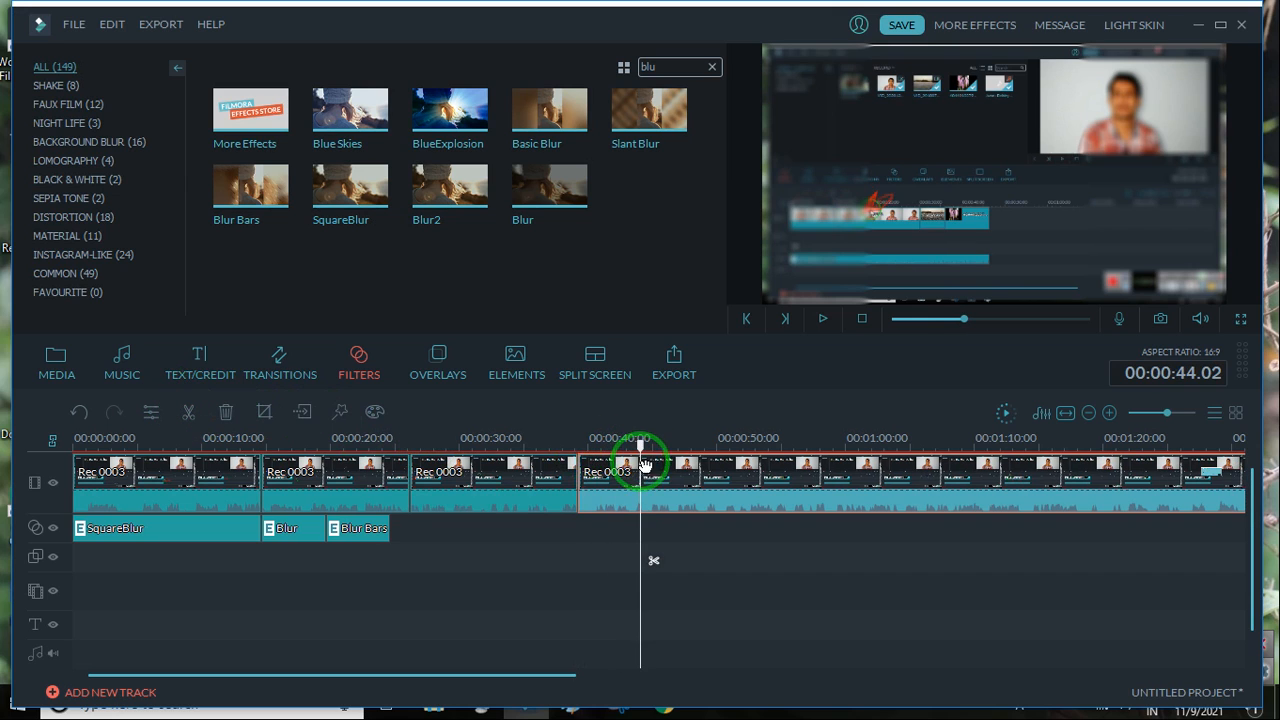
right_click(707, 502)
click(543, 491)
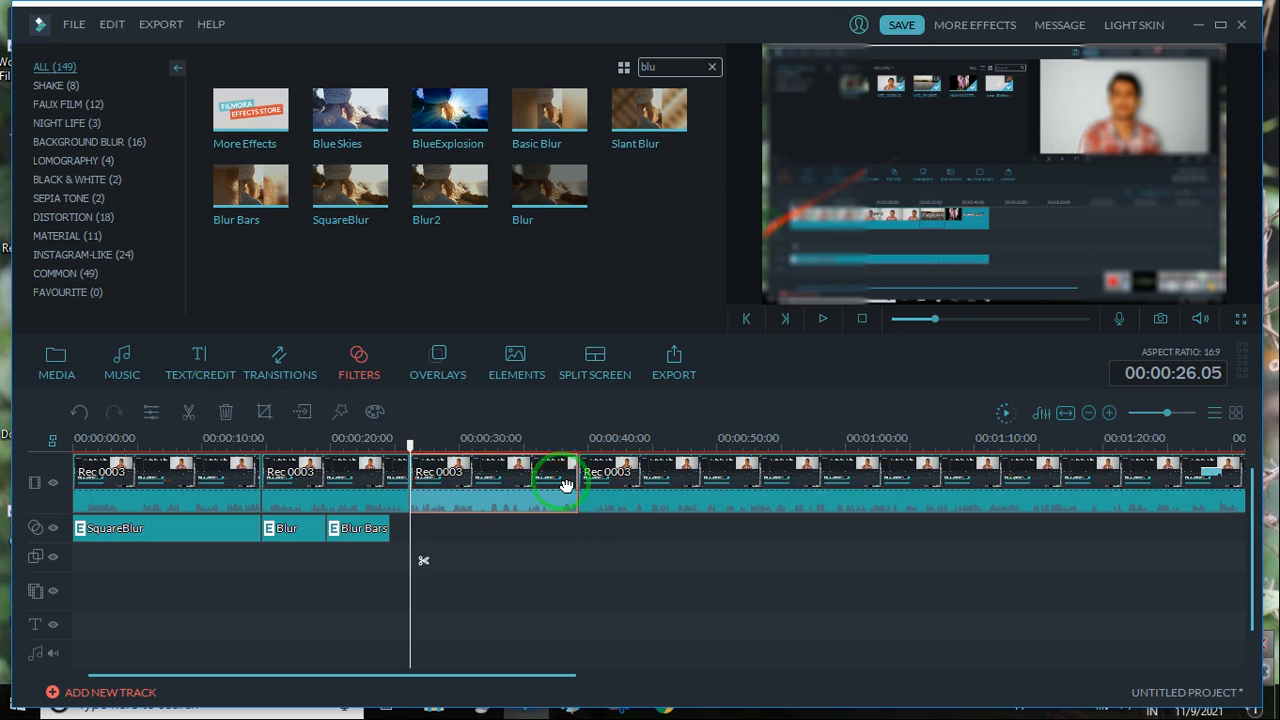
click(614, 500)
right_click(617, 502)
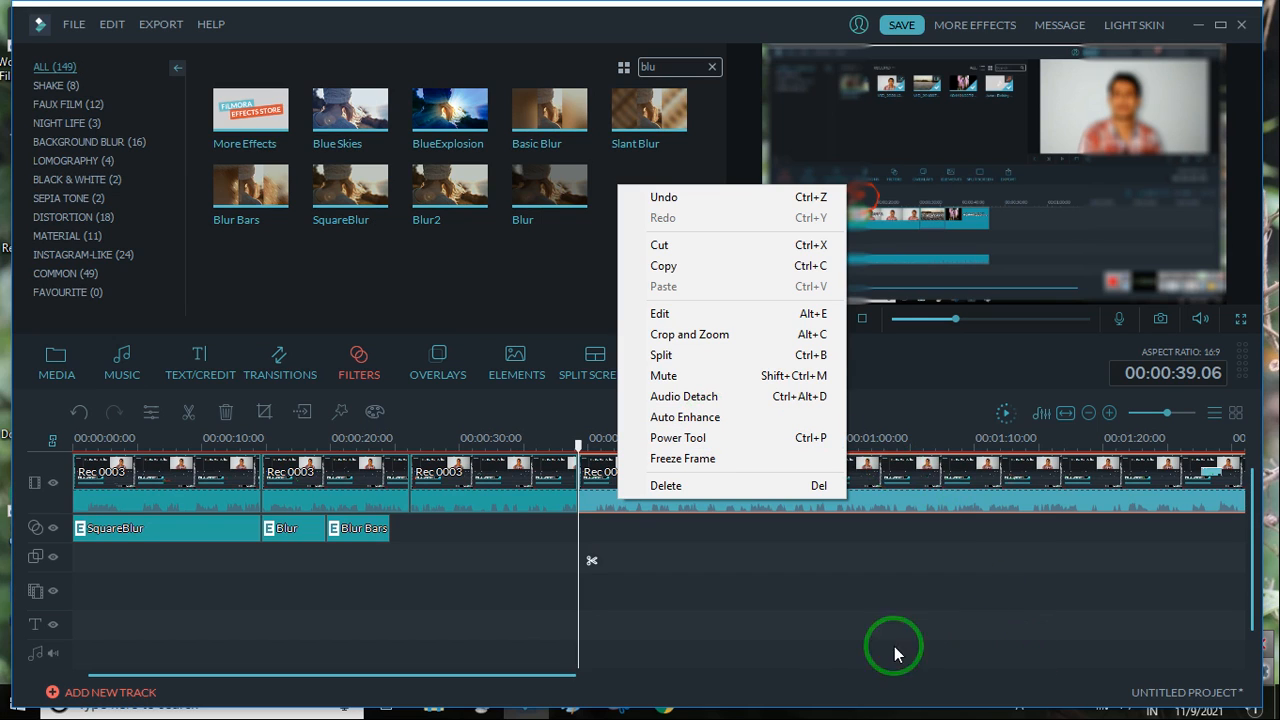
click(714, 437)
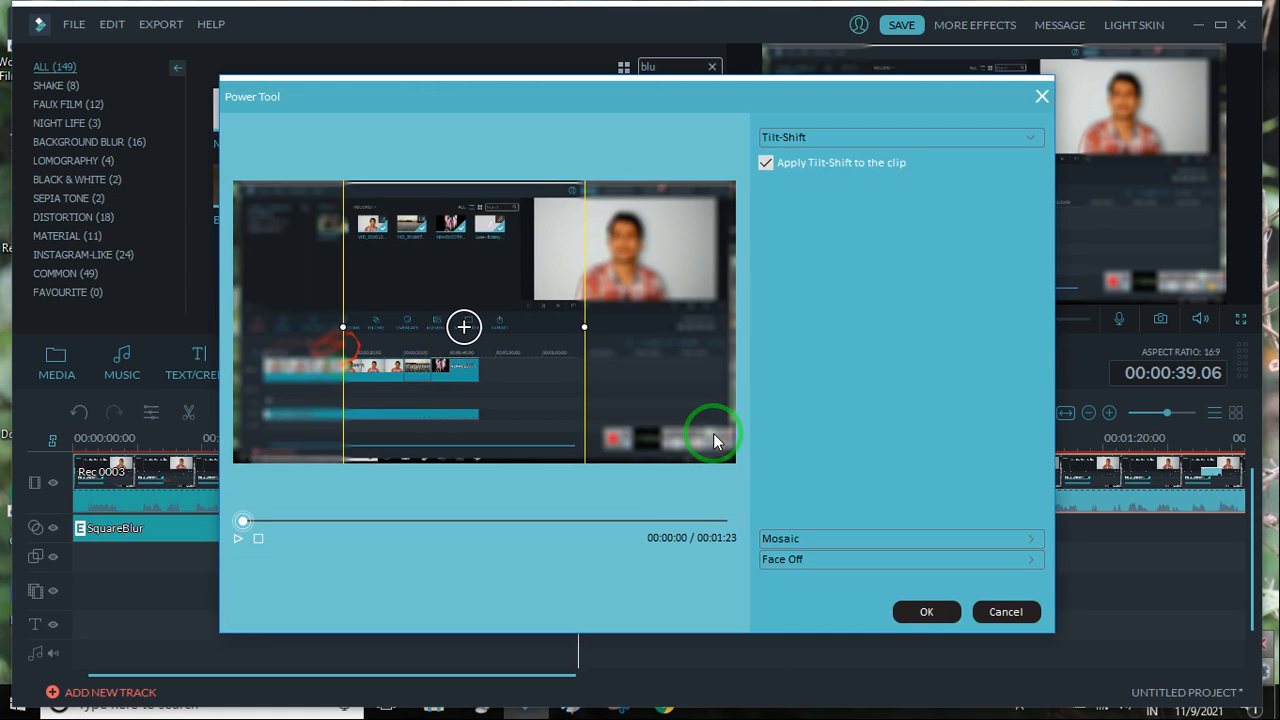
click(922, 612)
click(1198, 24)
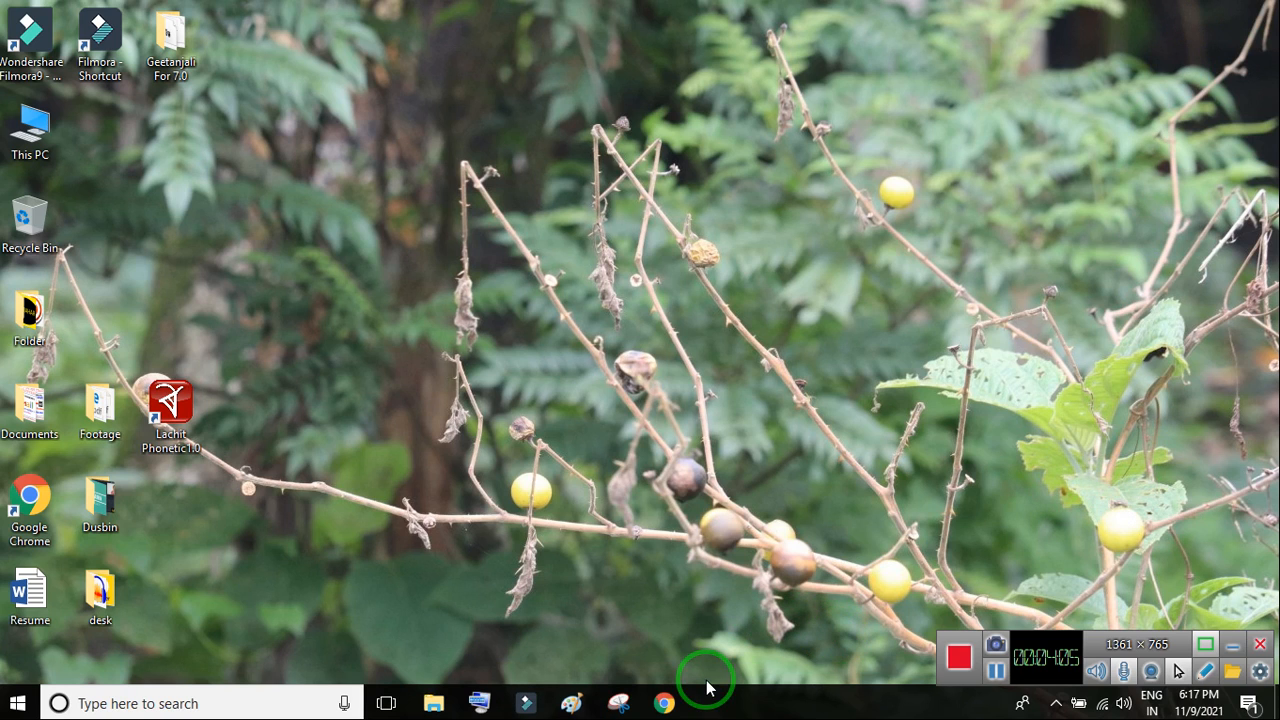
click(527, 701)
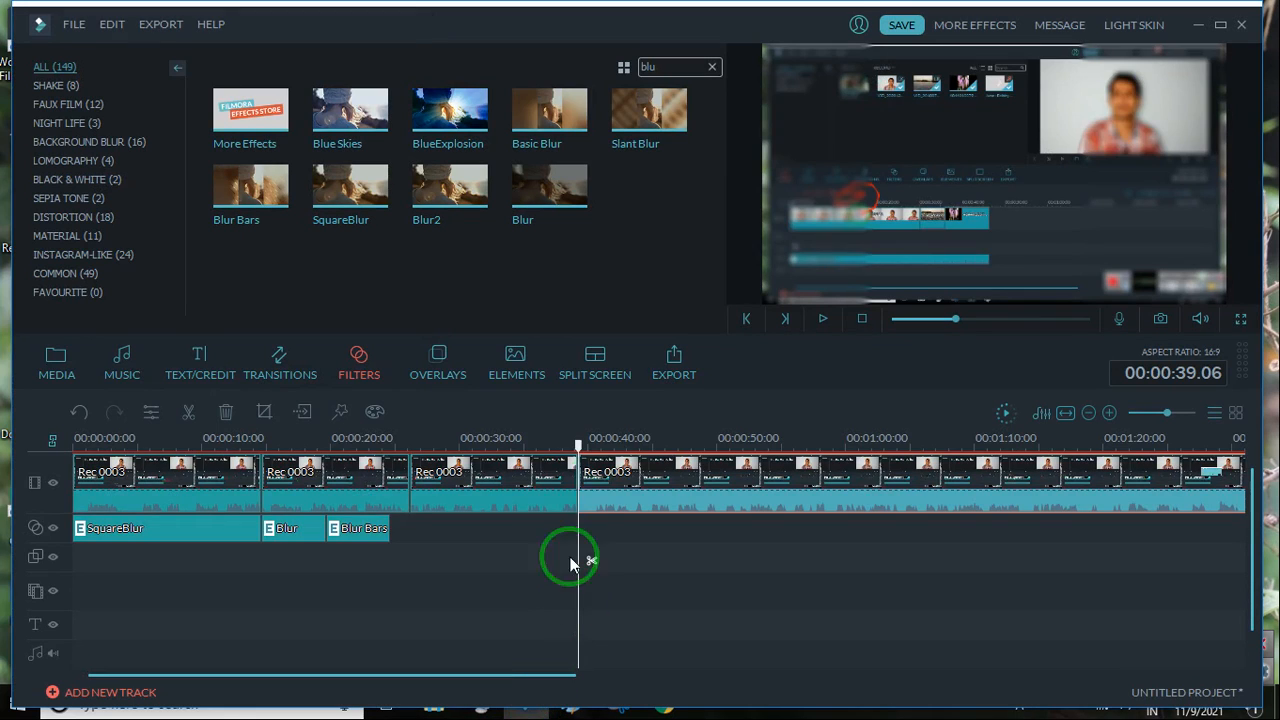
In the Power Tool for the last Rec 0003 segment, turn off Tilt-Shift and enable Mosaic.
drag(580, 447, 612, 466)
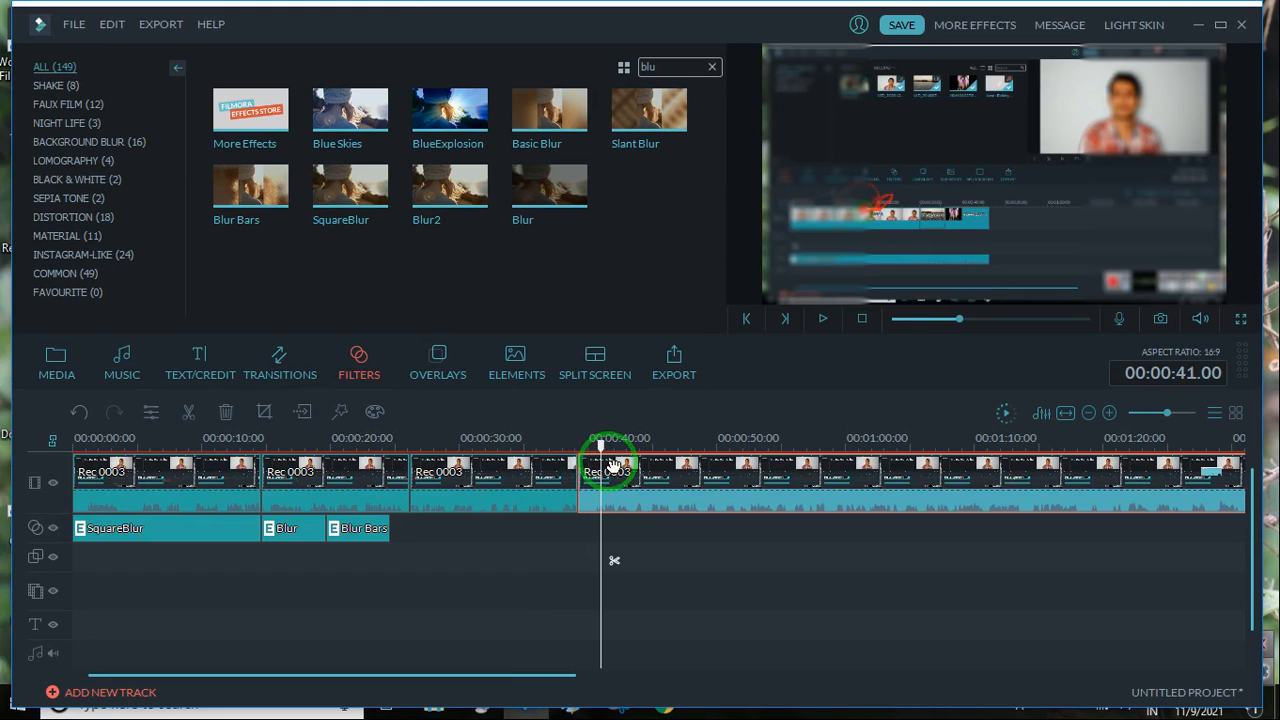
right_click(612, 466)
click(648, 404)
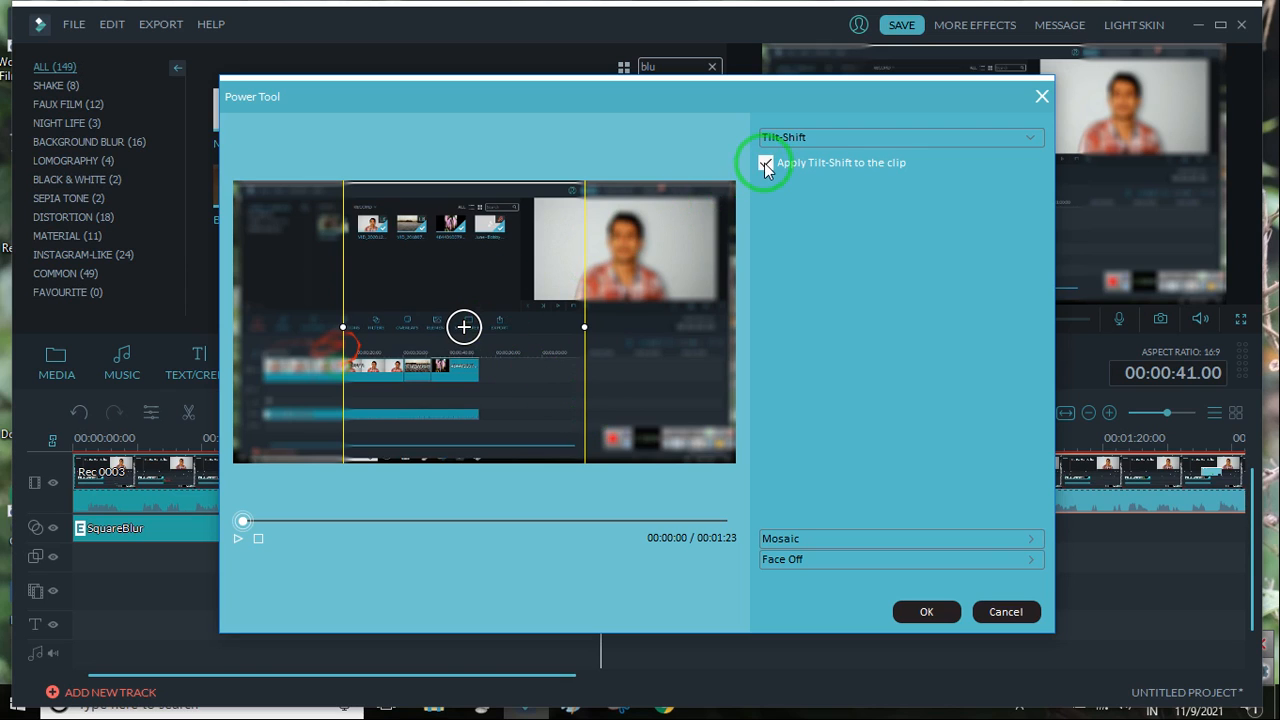
click(765, 163)
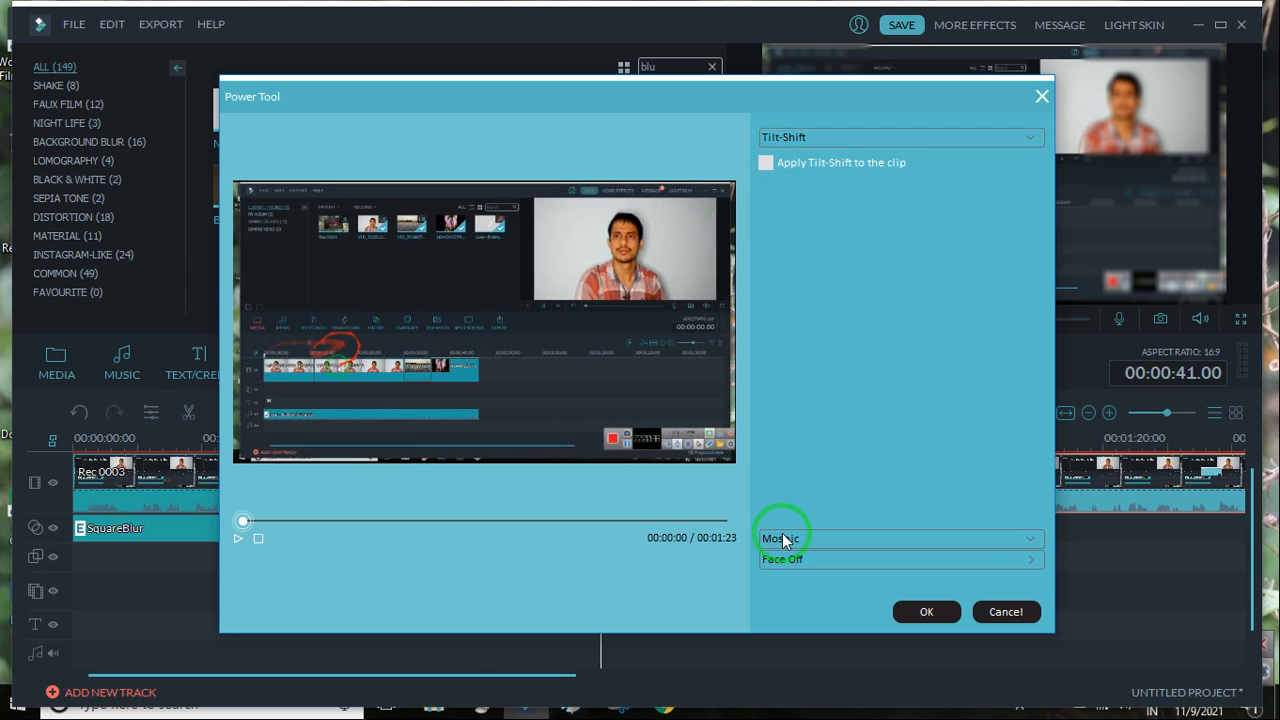
click(783, 539)
click(765, 186)
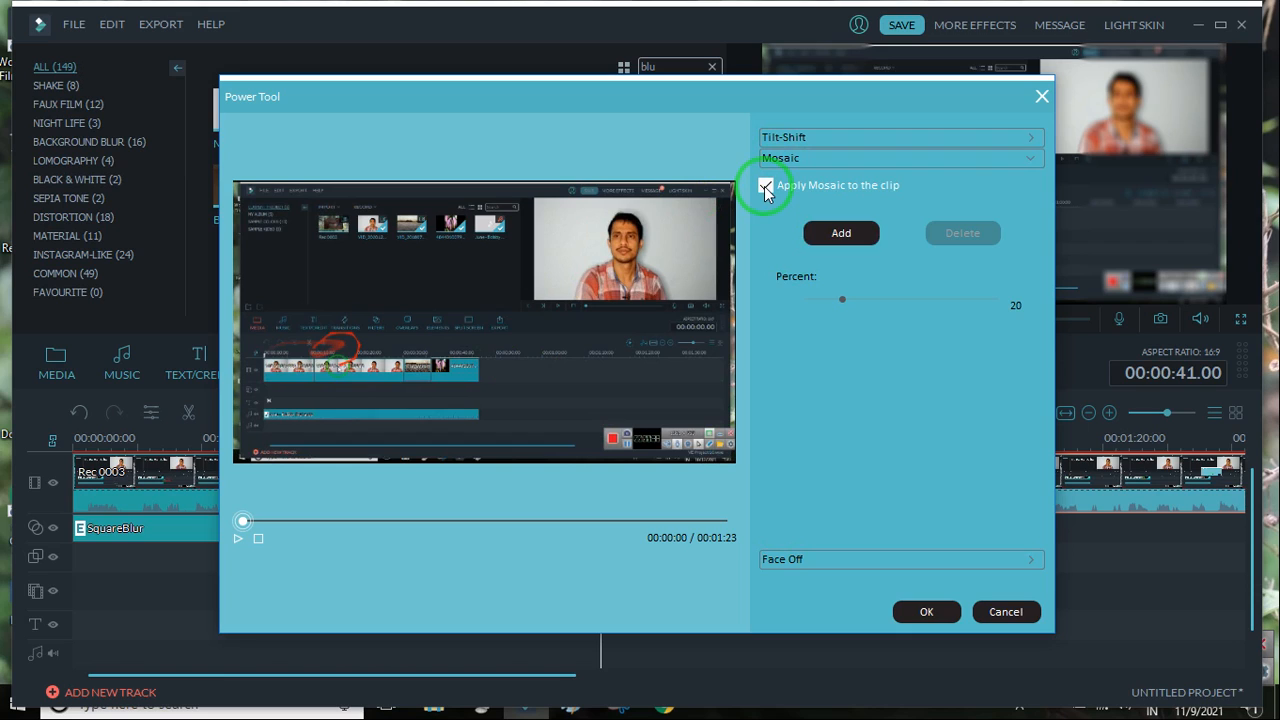
Add a mosaic area at 10 percent, shrink it to cover only the man's face, and apply it.
click(842, 233)
drag(503, 314, 260, 418)
click(835, 222)
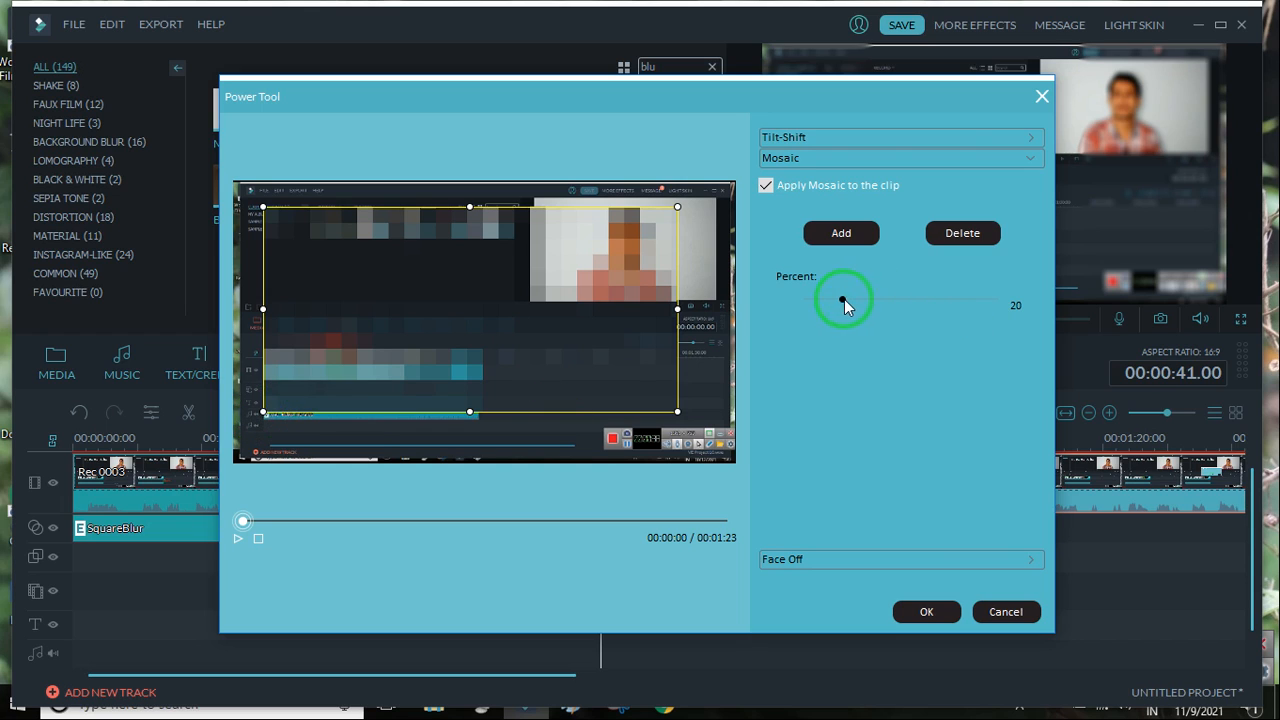
mouse_move(844, 299)
mouse_down()
mouse_move(807, 301)
mouse_move(852, 300)
mouse_move(822, 300)
mouse_up()
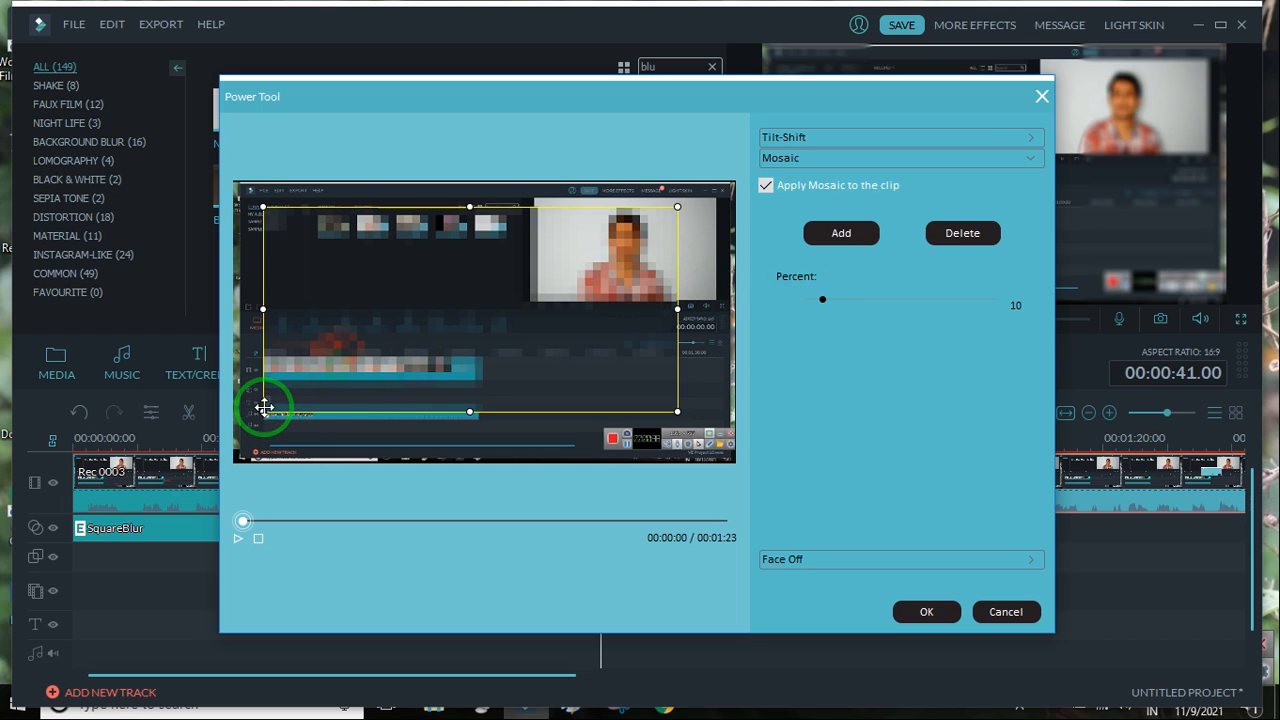
drag(263, 410, 654, 261)
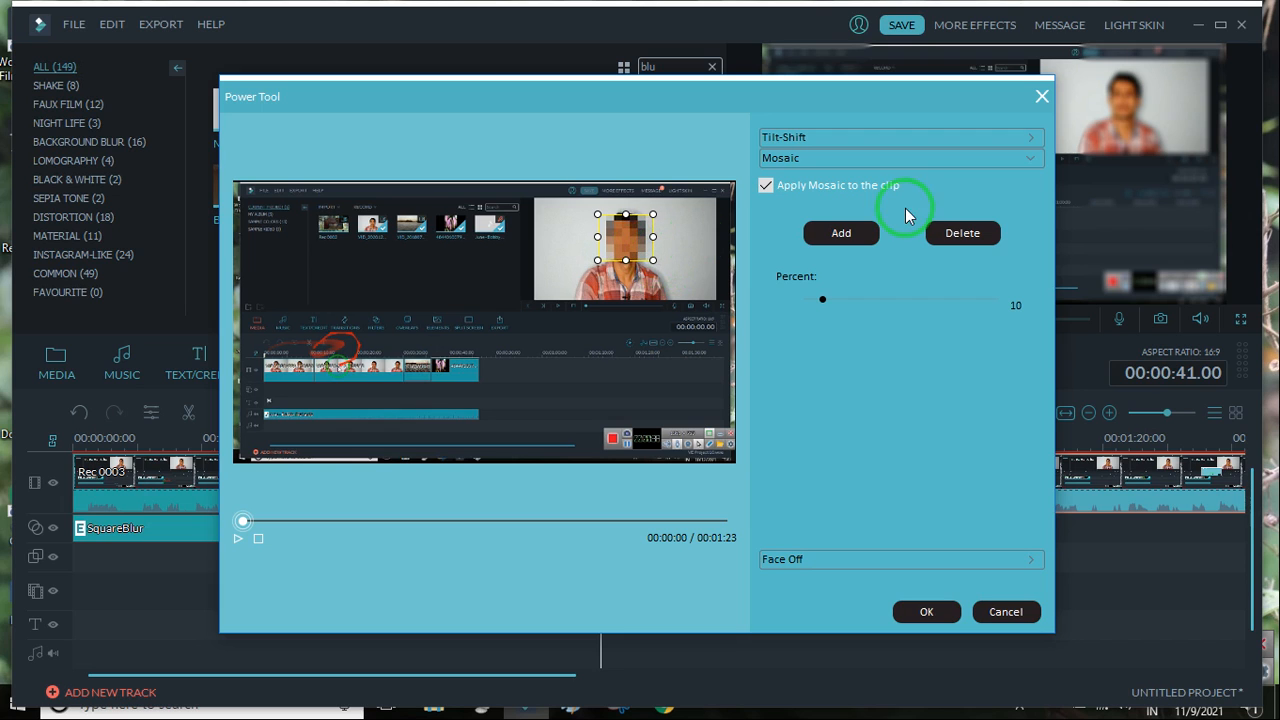
click(926, 611)
Split the mosaic-covered Rec 0003 segment at 00:00:44.18.
drag(607, 450, 648, 446)
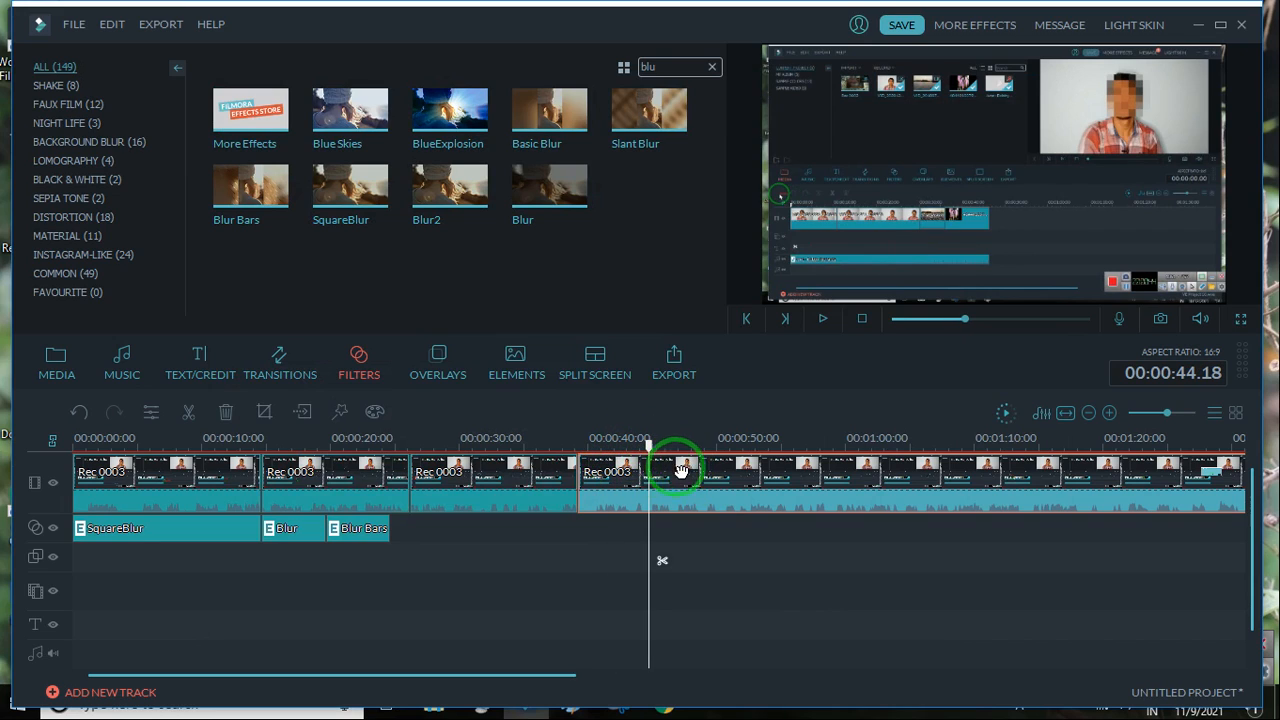
click(186, 410)
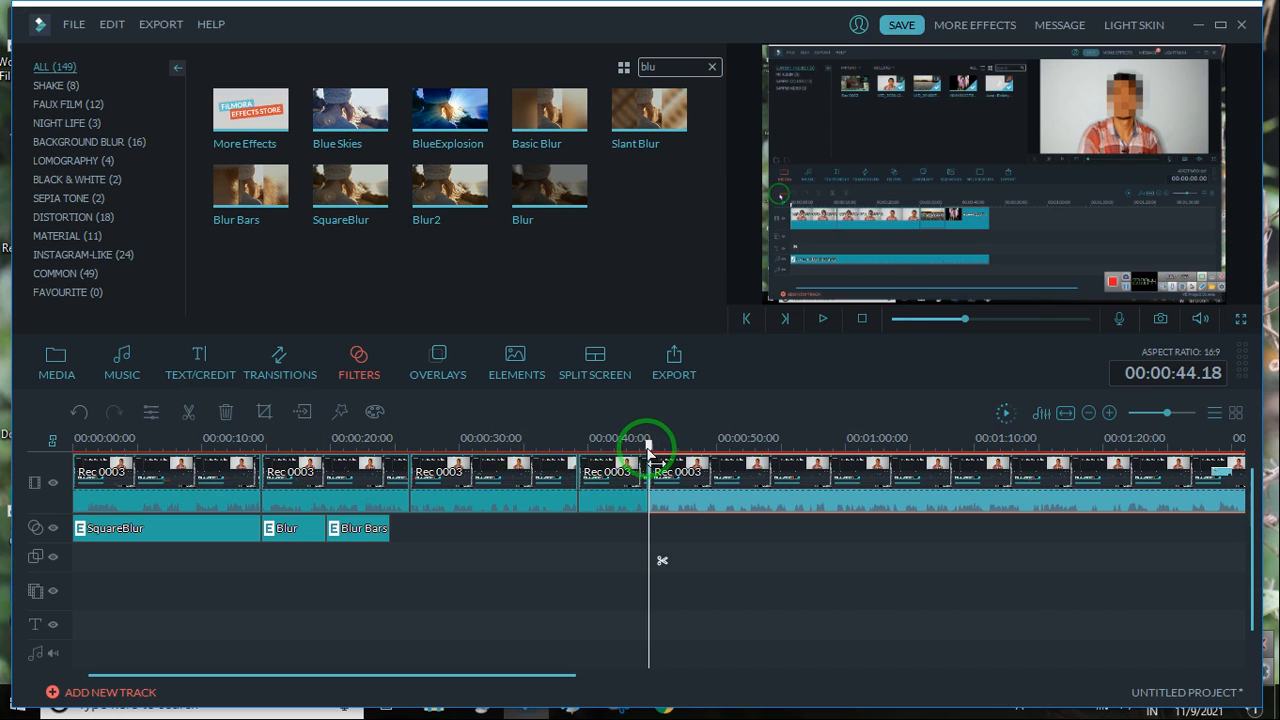
drag(648, 447, 697, 447)
Turn off Mosaic in the Power Tool for the newly split last Rec 0003 segment.
right_click(737, 491)
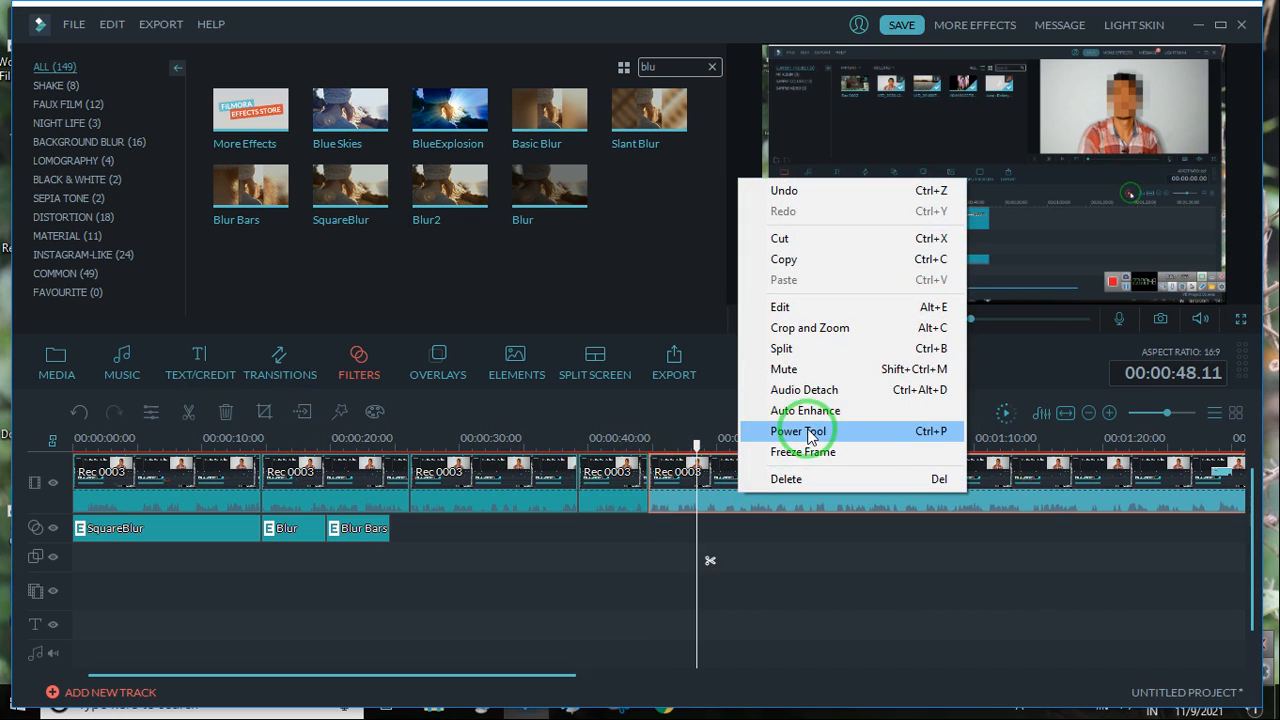
click(810, 438)
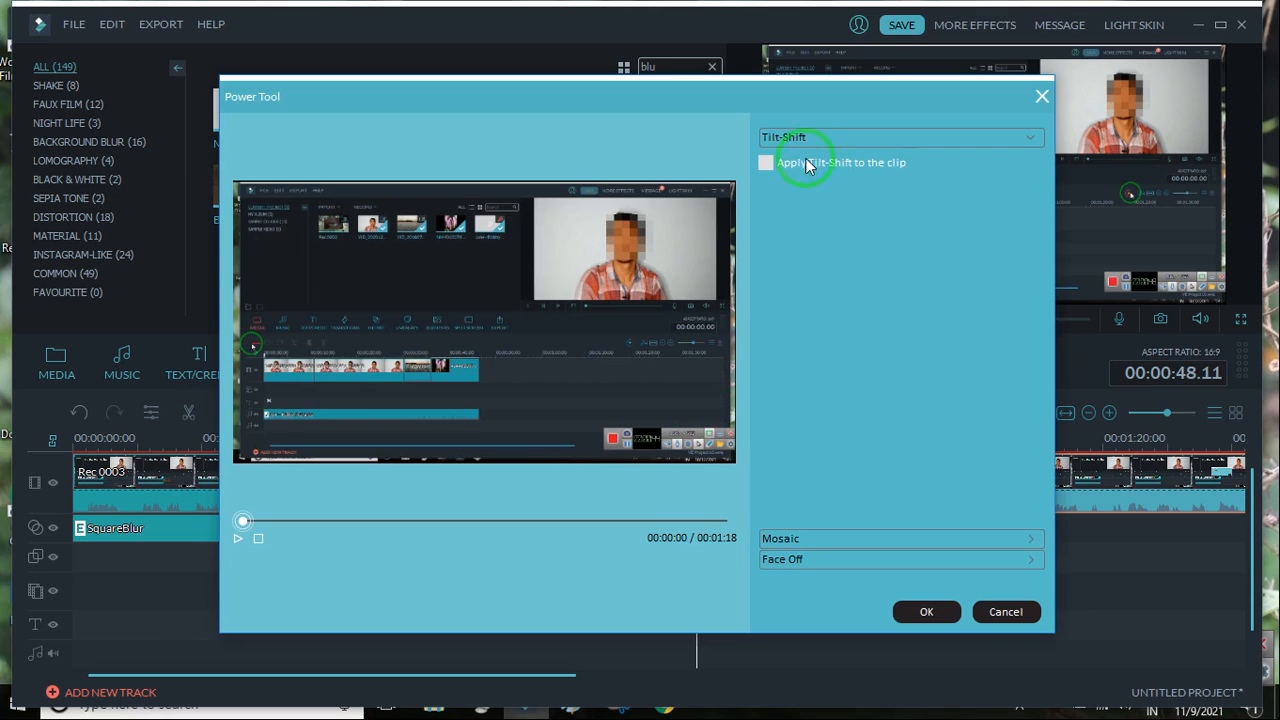
click(800, 540)
click(768, 186)
click(768, 186)
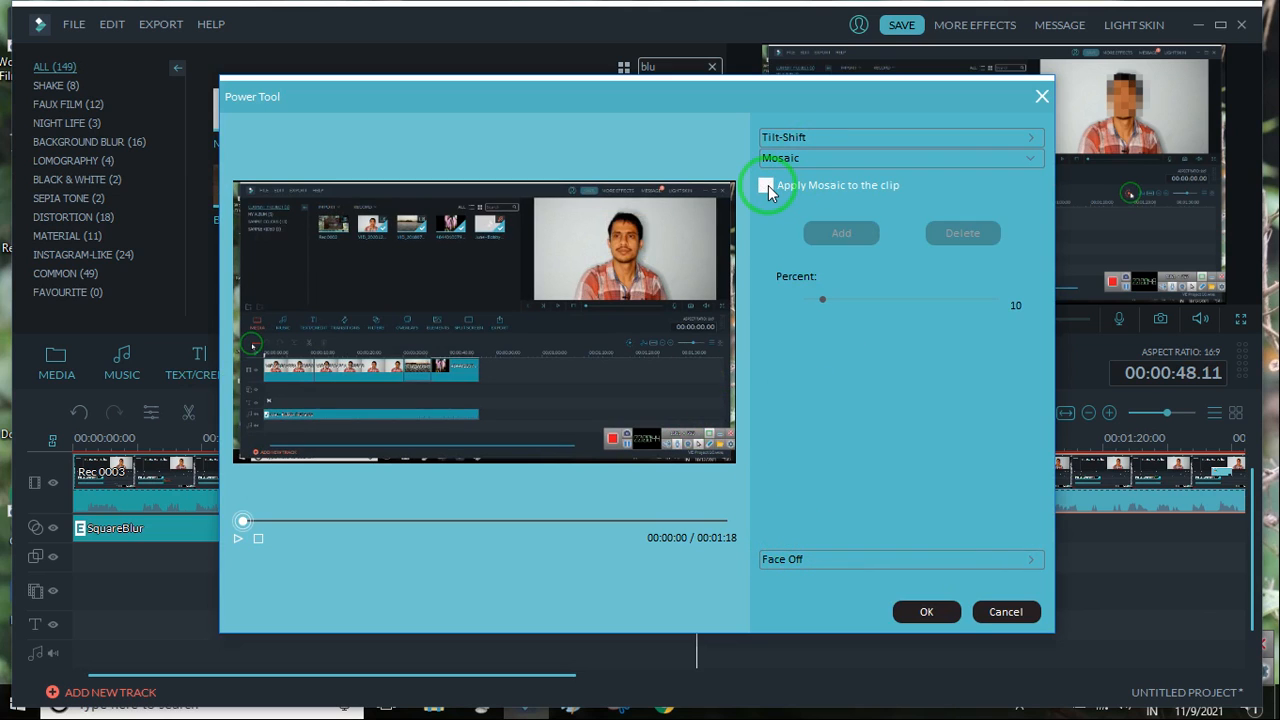
Enable Face Off for the clip, try several face covers, and apply the grinning dark-haired face in the middle of the third row.
click(800, 559)
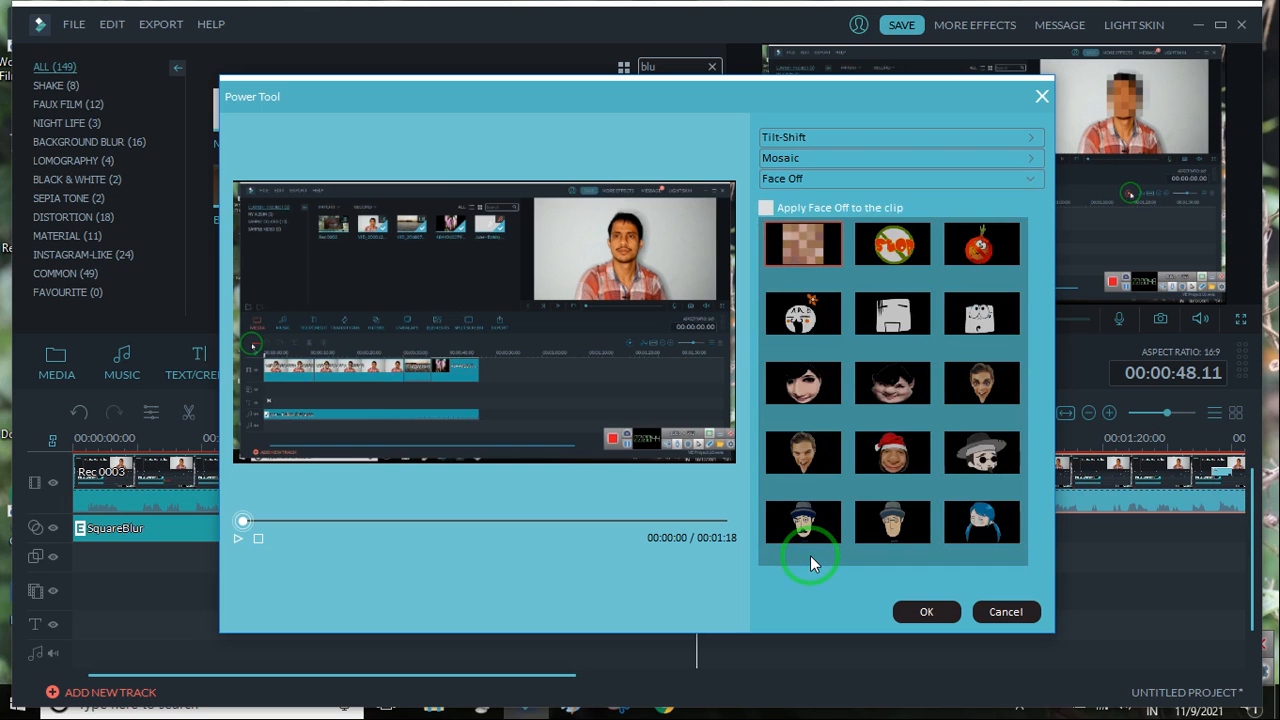
click(766, 208)
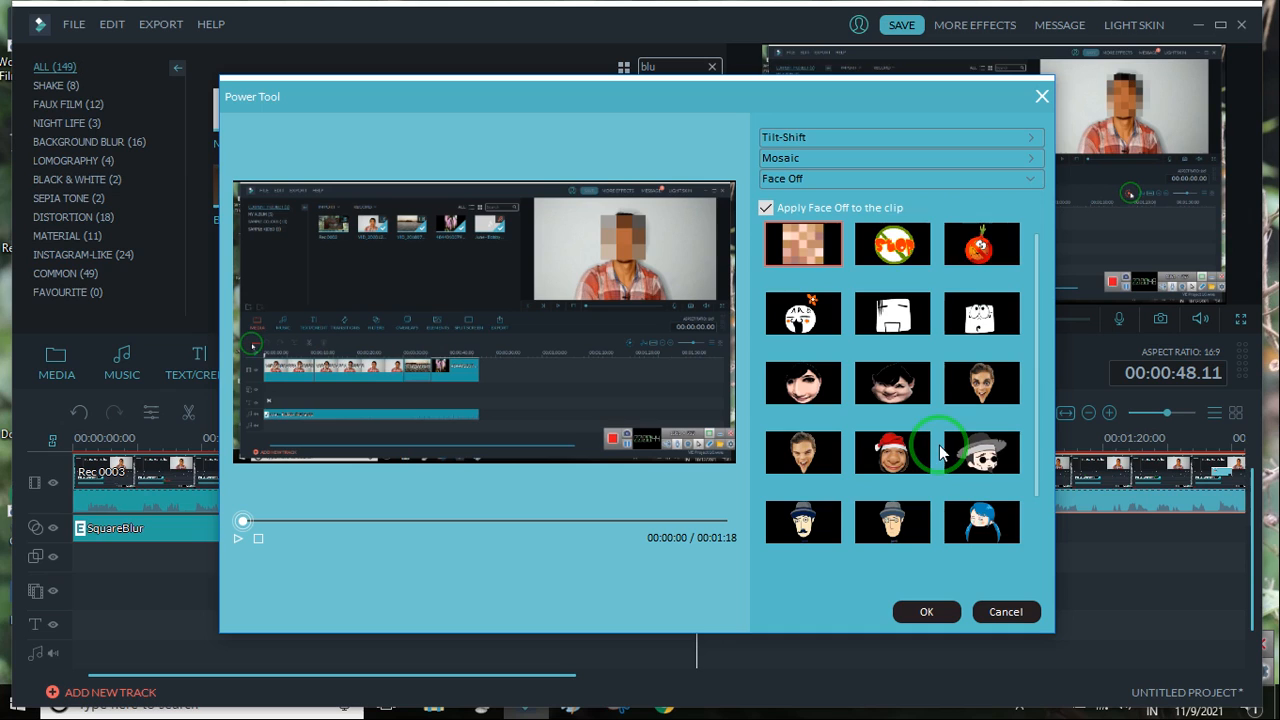
click(911, 250)
click(978, 245)
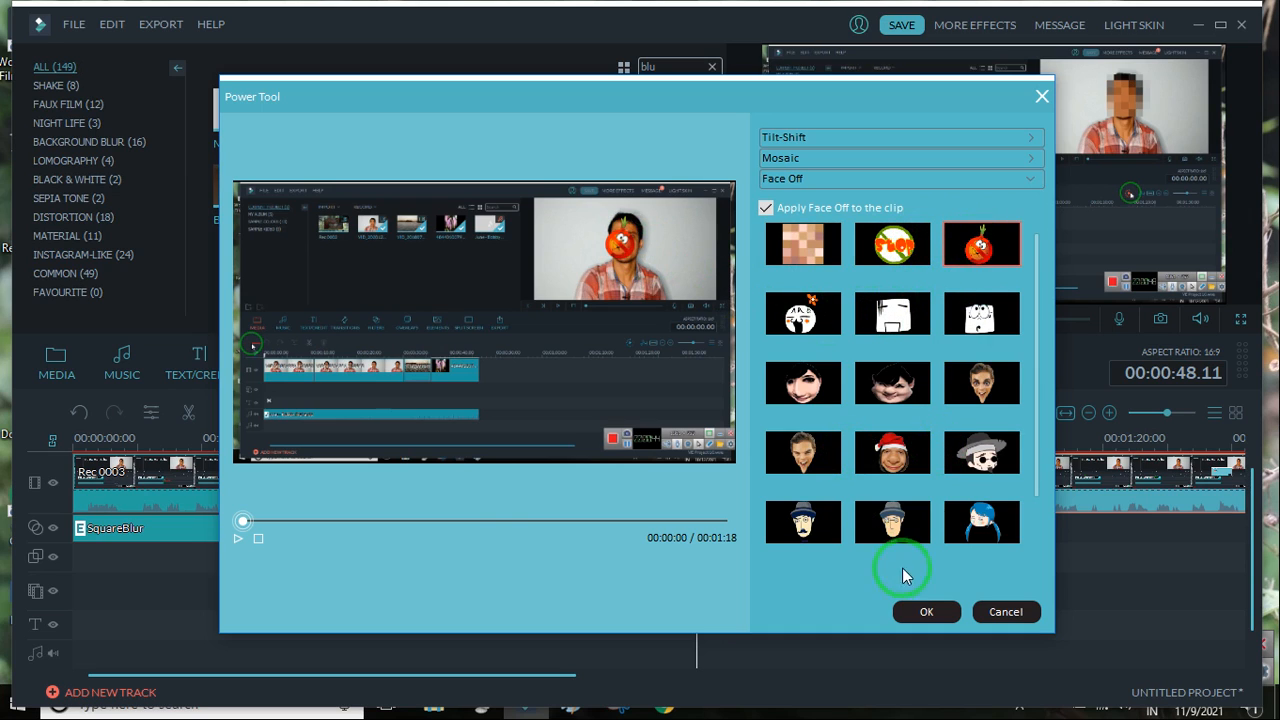
click(826, 528)
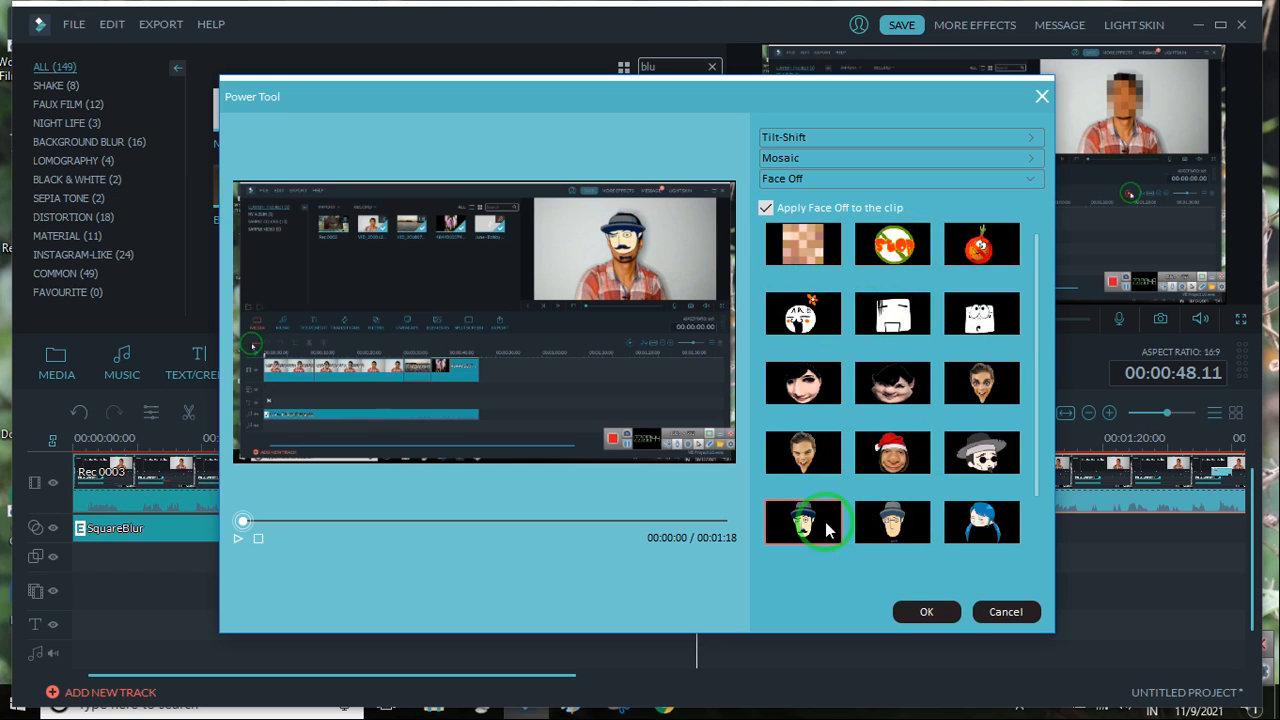
click(813, 456)
click(815, 393)
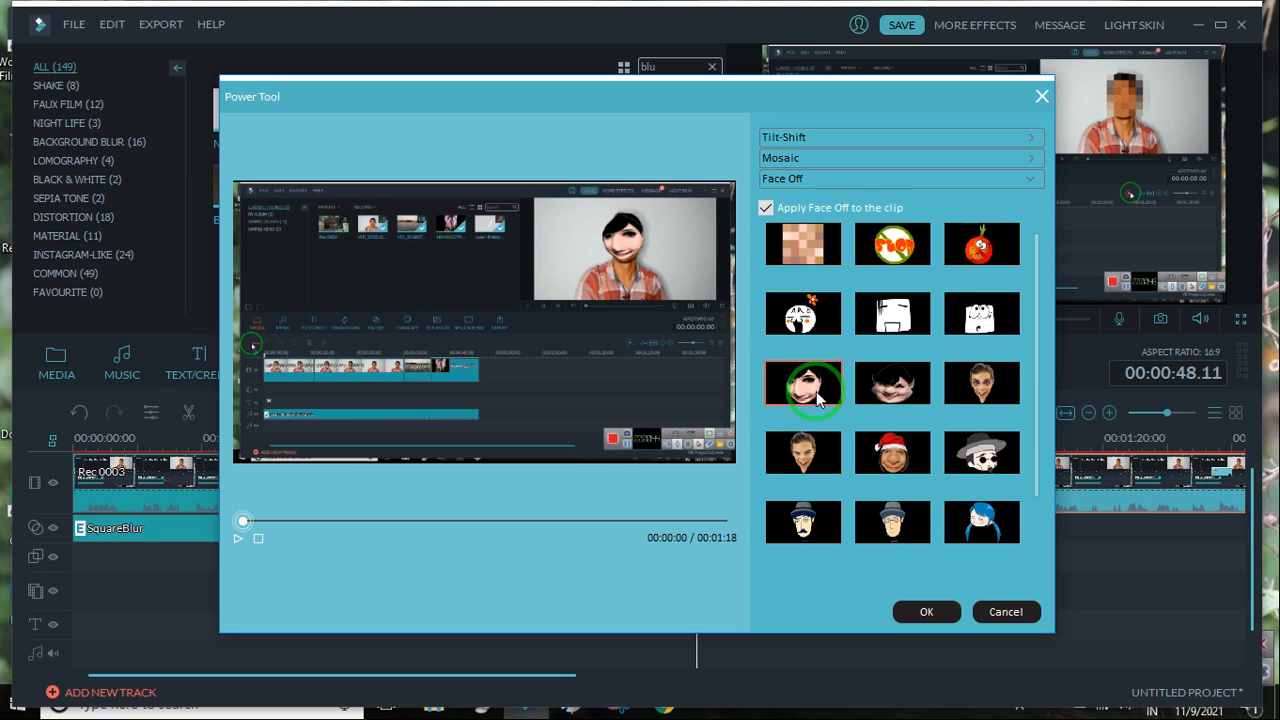
click(972, 508)
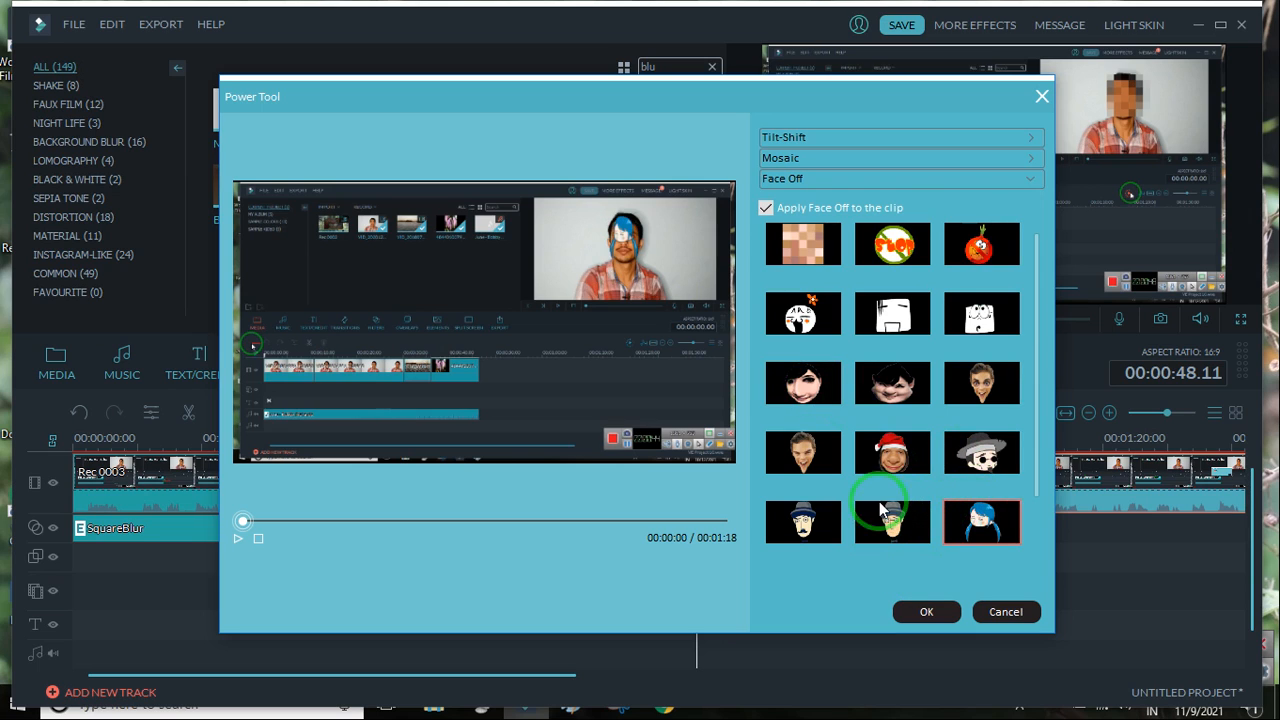
click(914, 393)
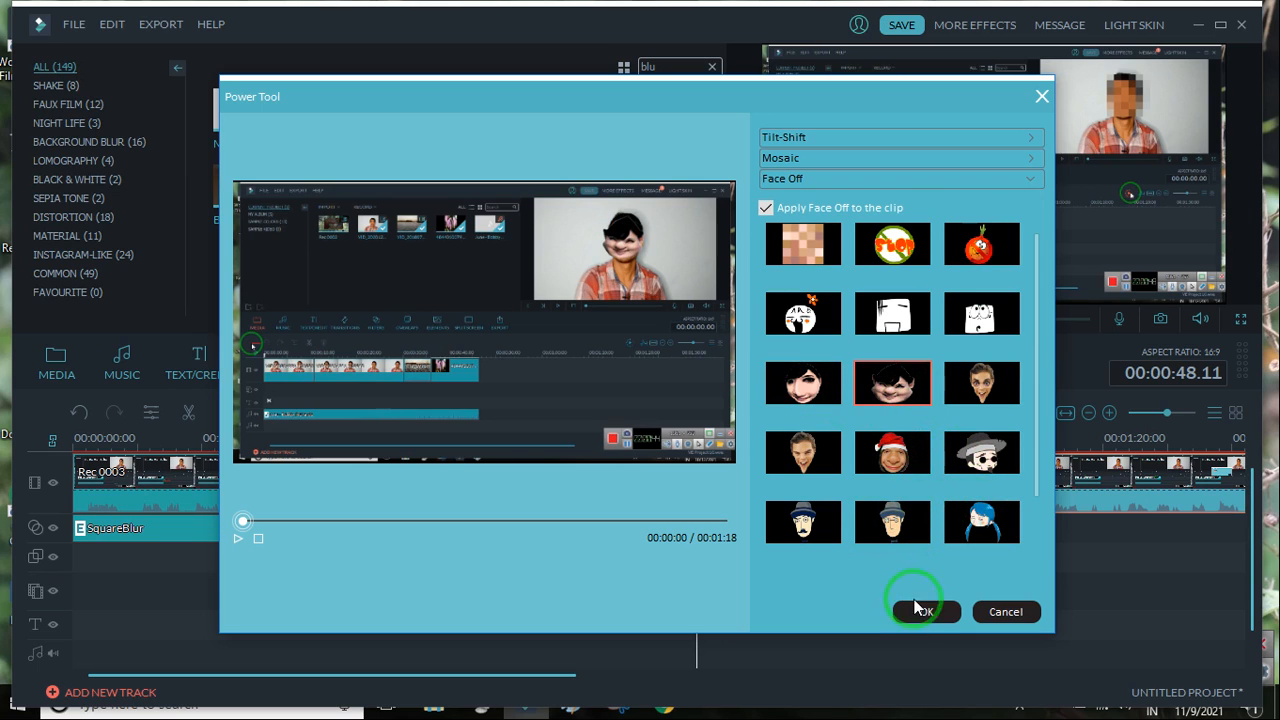
click(910, 611)
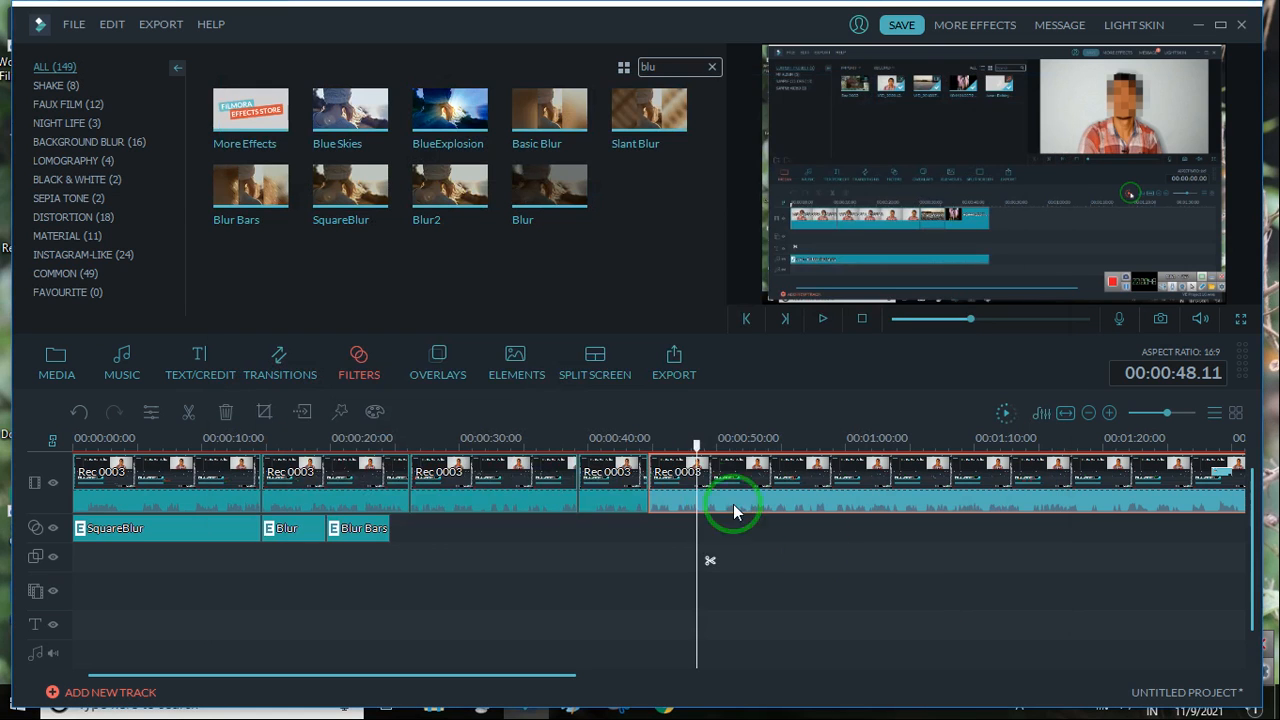
Play back the last Rec 0003 segment from near its start to check the Face Off effect.
drag(697, 447, 652, 443)
key(space)
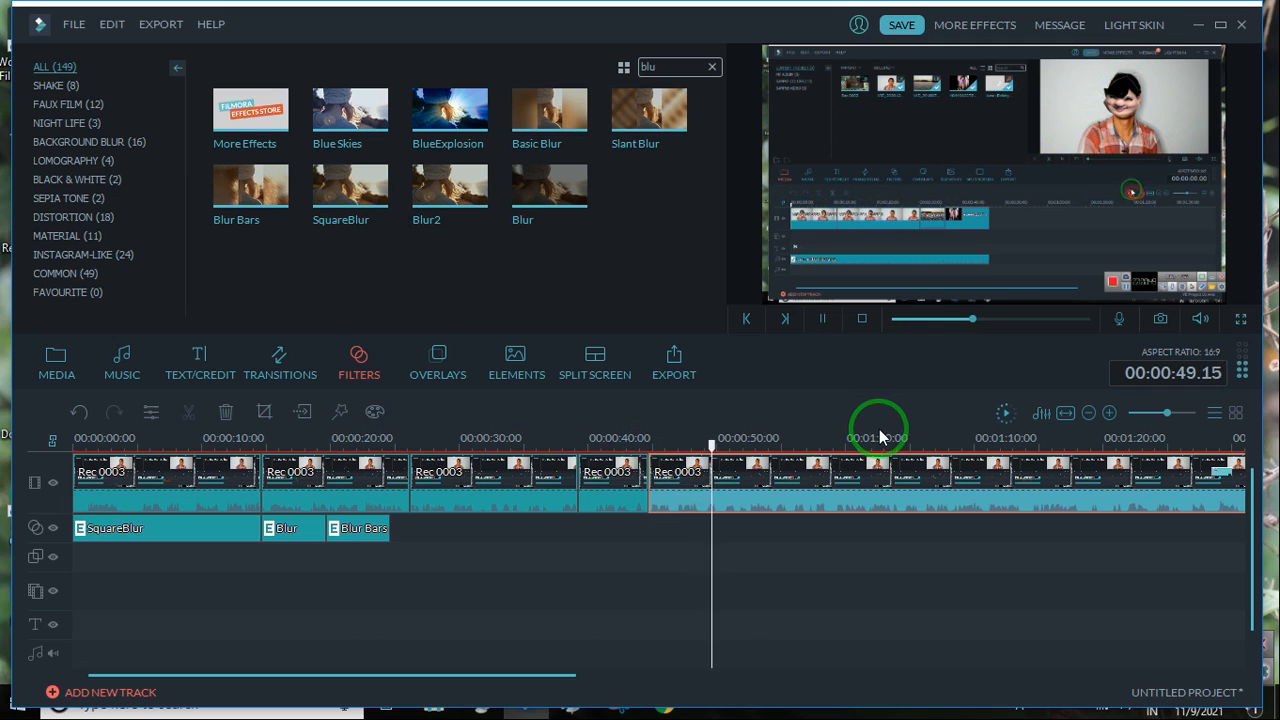
key(space)
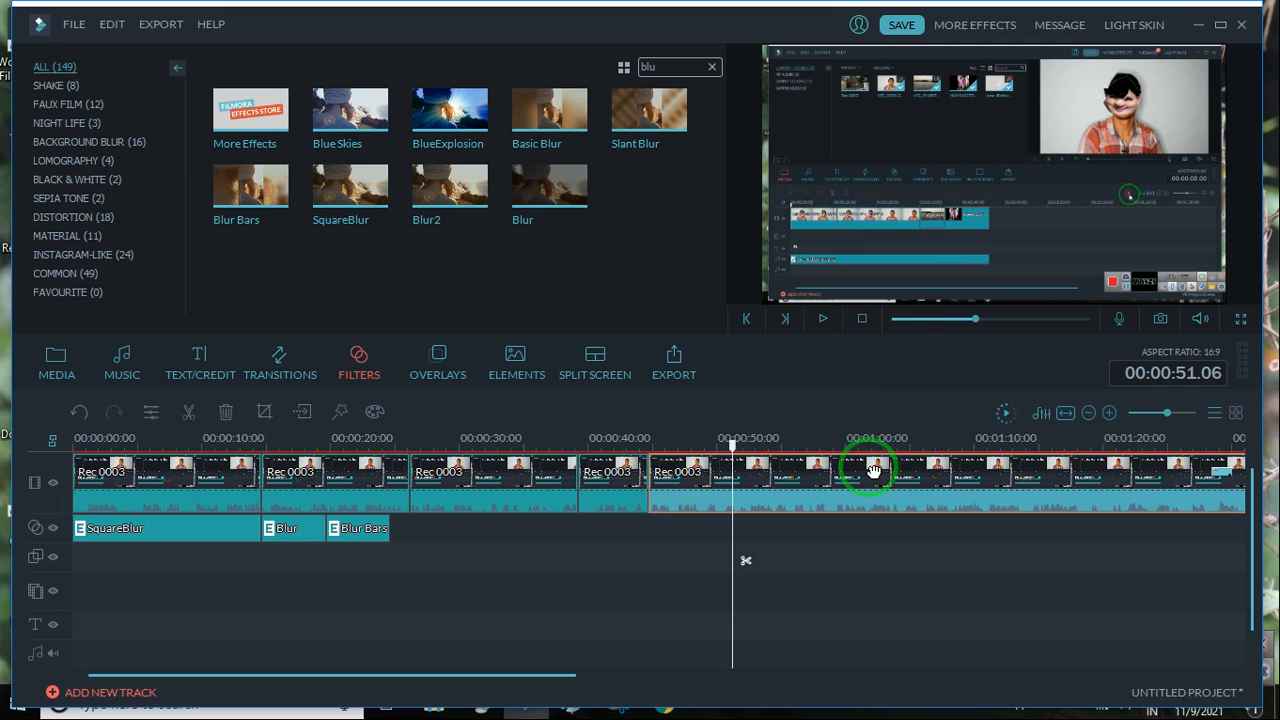
Turn off Face Off in the Power Tool for the last Rec 0003 segment.
right_click(678, 496)
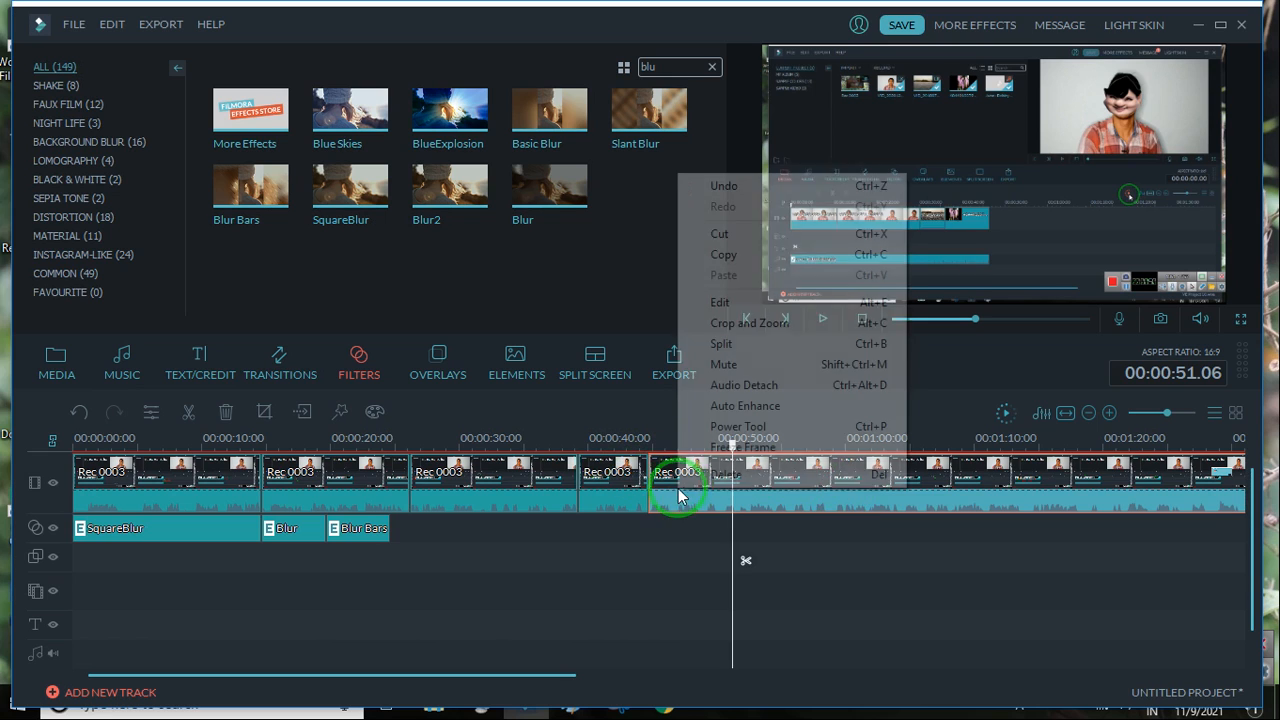
click(740, 426)
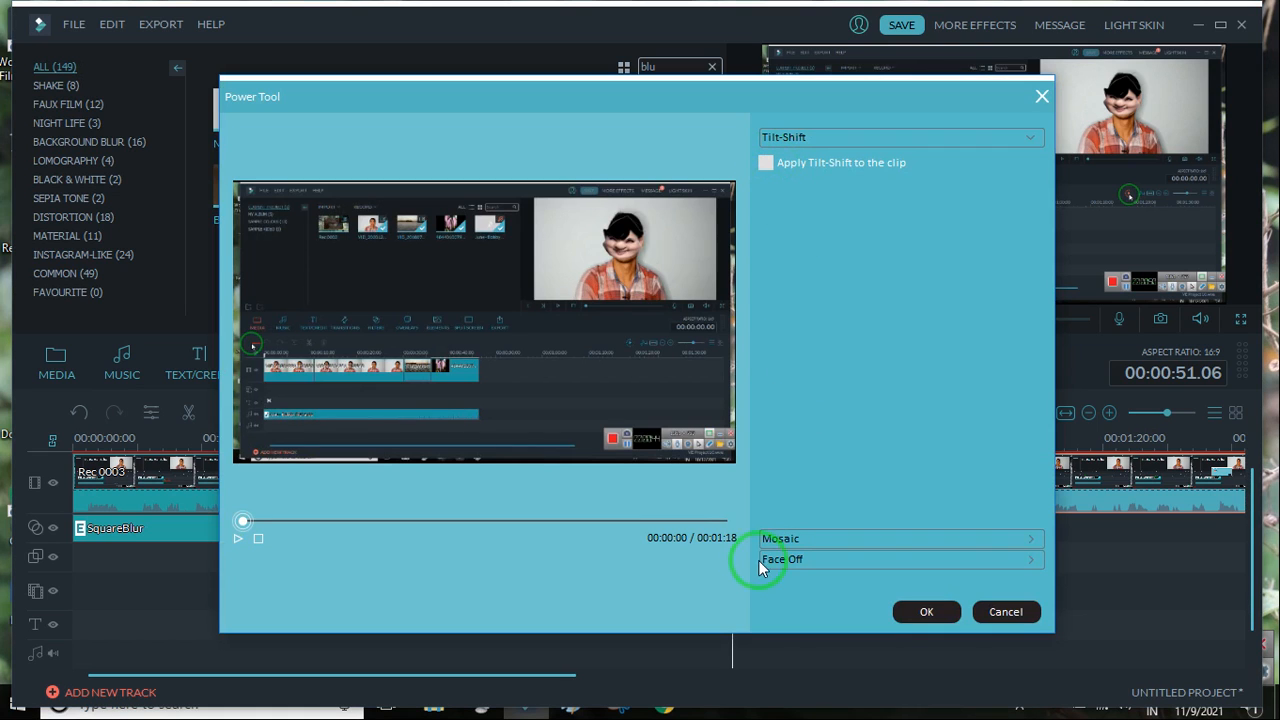
click(770, 560)
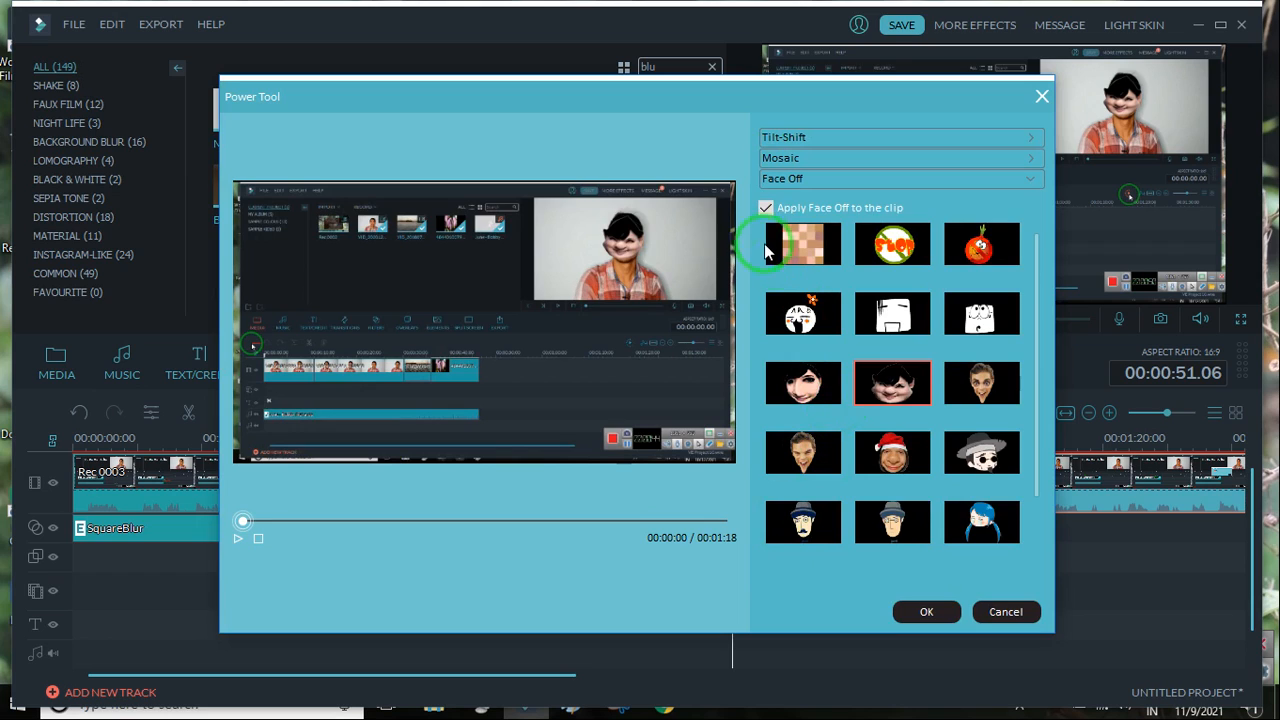
click(766, 208)
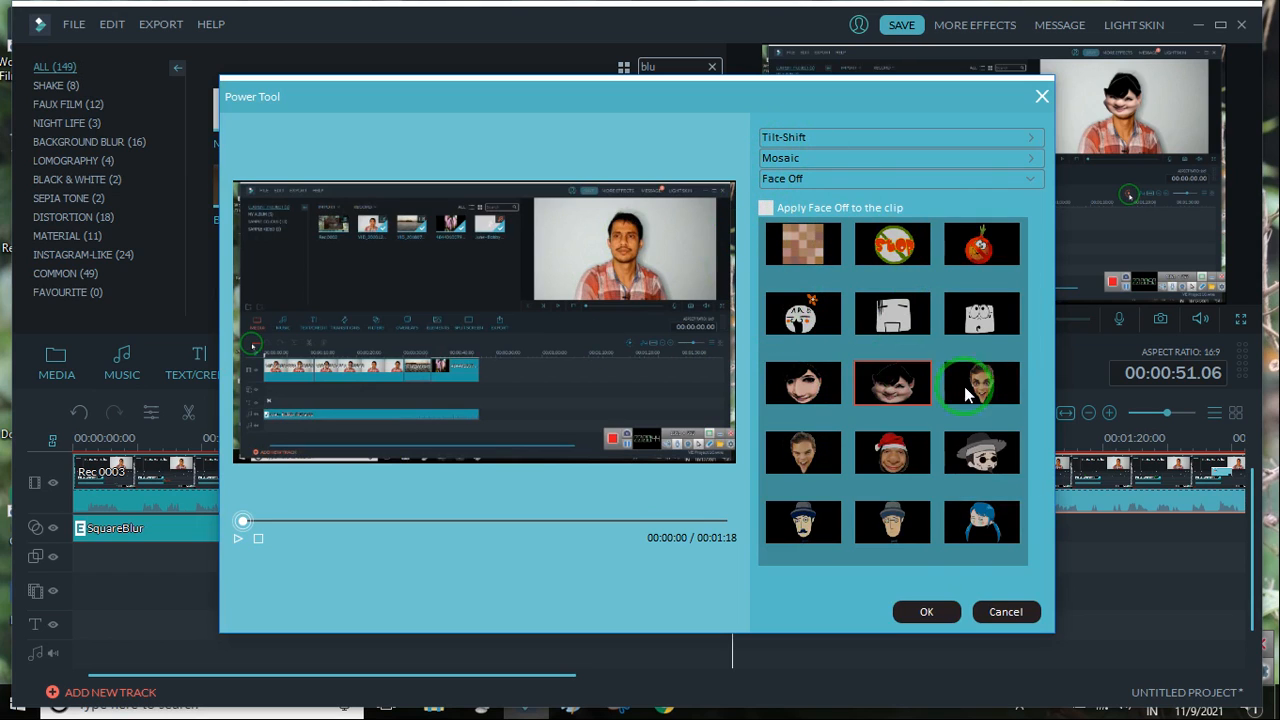
click(926, 611)
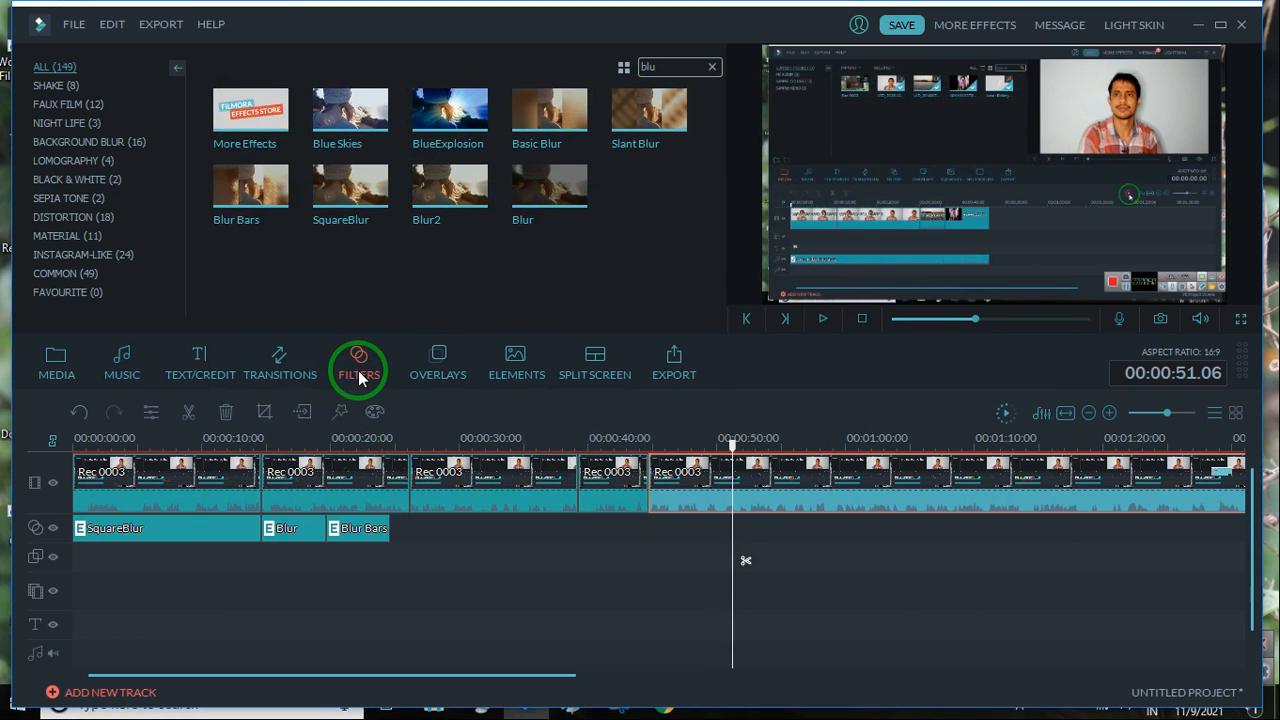
Review the SquareBlur, Blur and Blur Bars filters one by one on the timeline, along with the full sequence of segments.
click(157, 530)
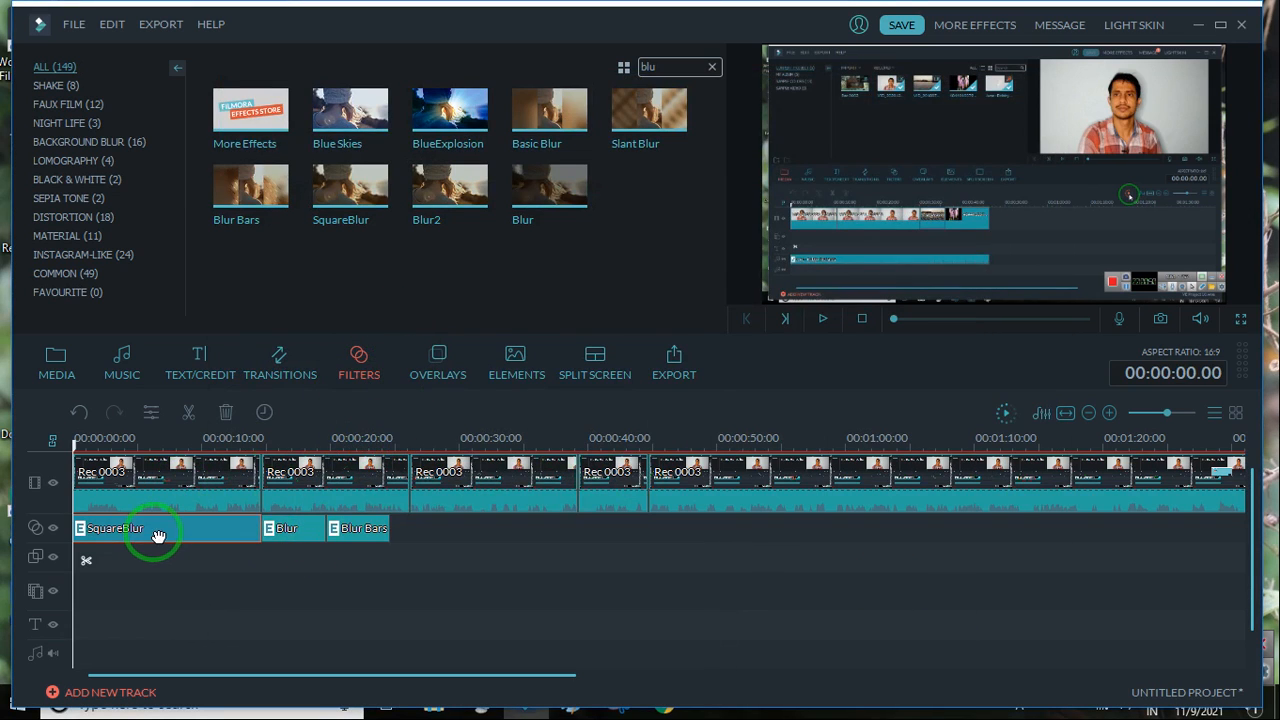
click(288, 530)
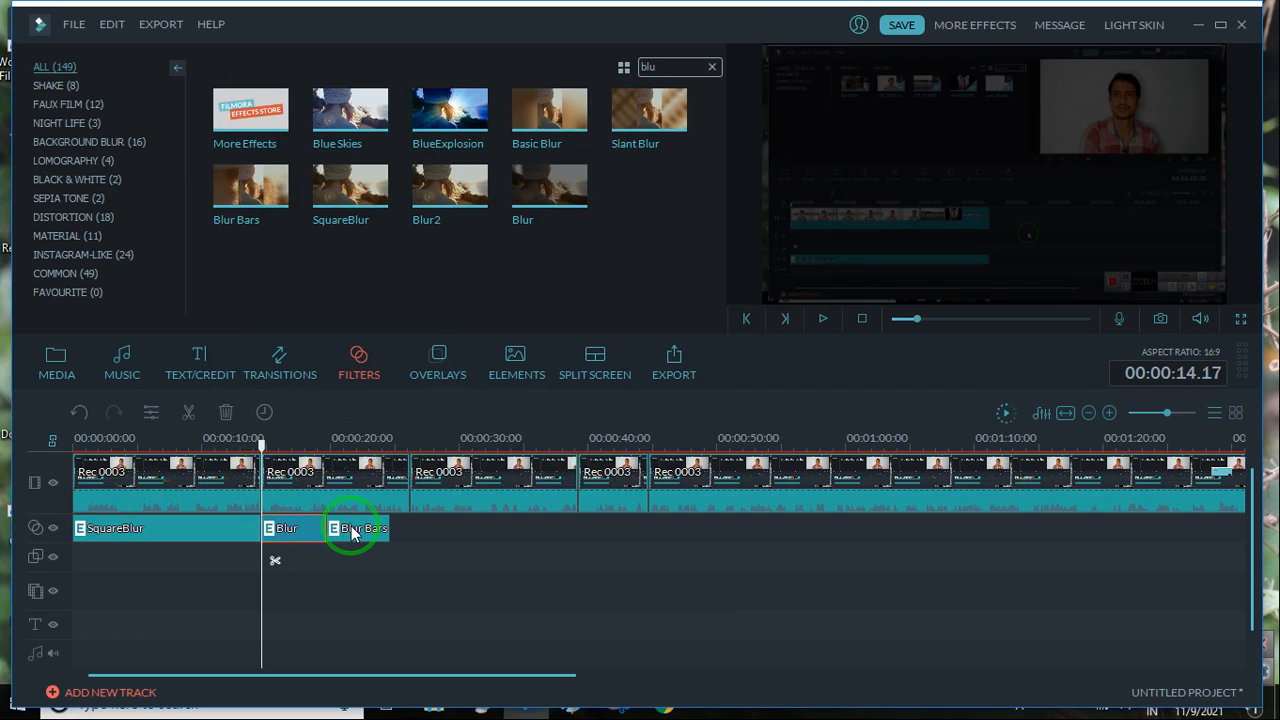
click(355, 530)
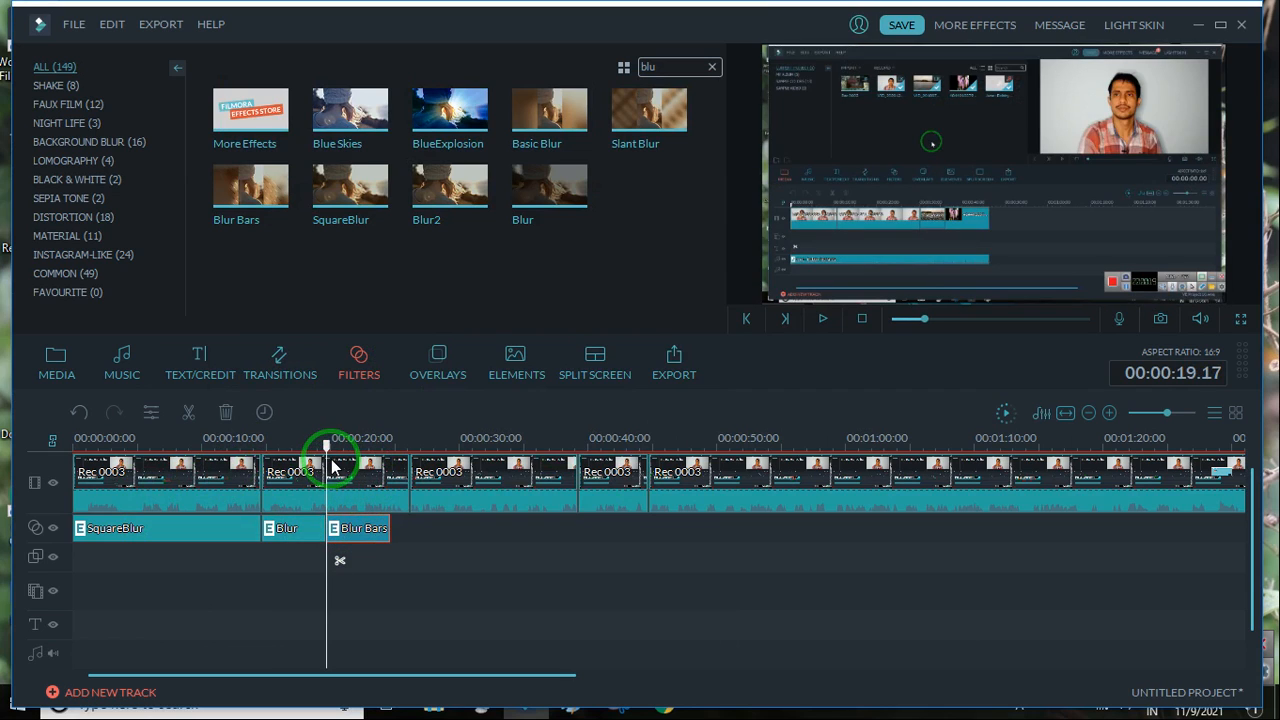
drag(326, 447, 342, 449)
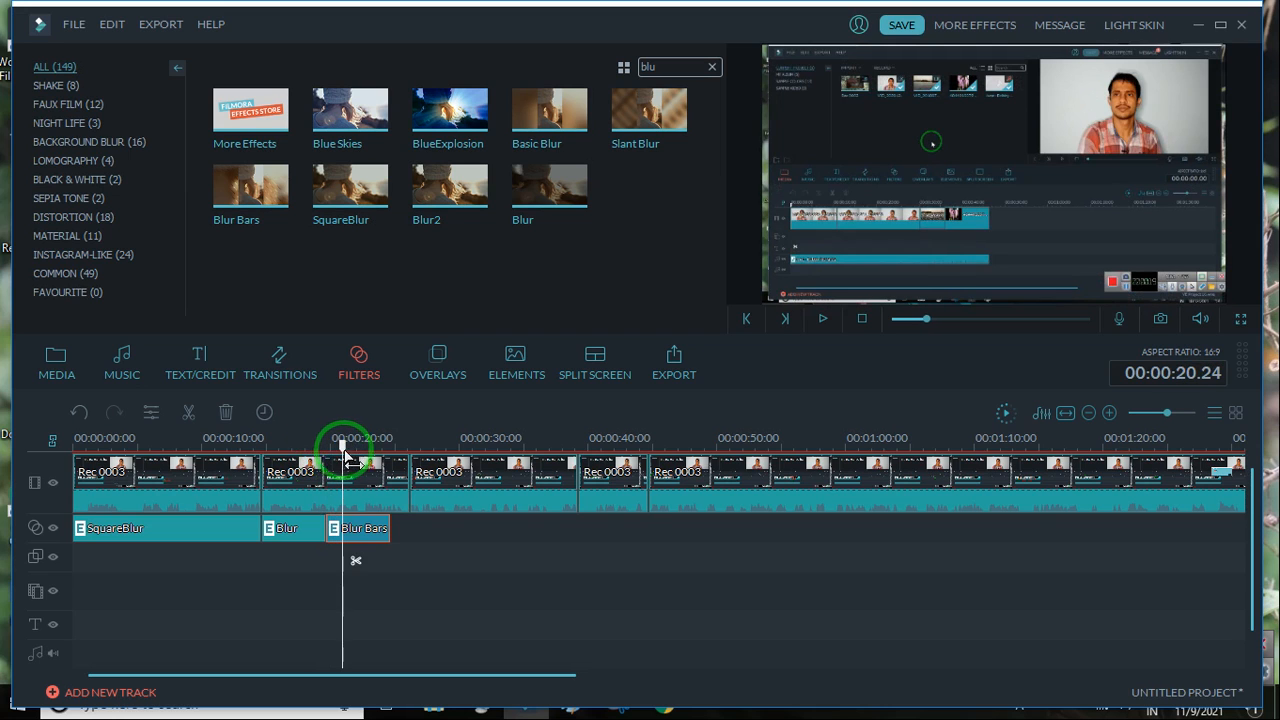
scroll(766, 434, down, 4)
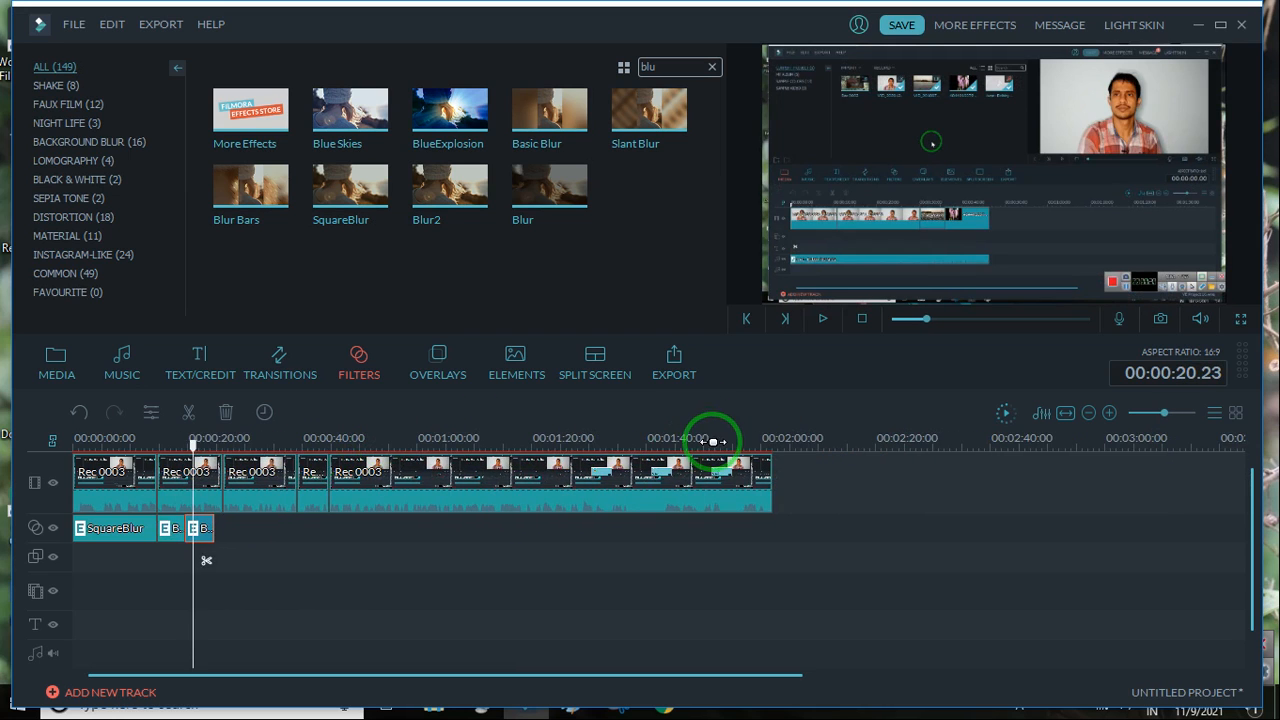
scroll(715, 443, down, 2)
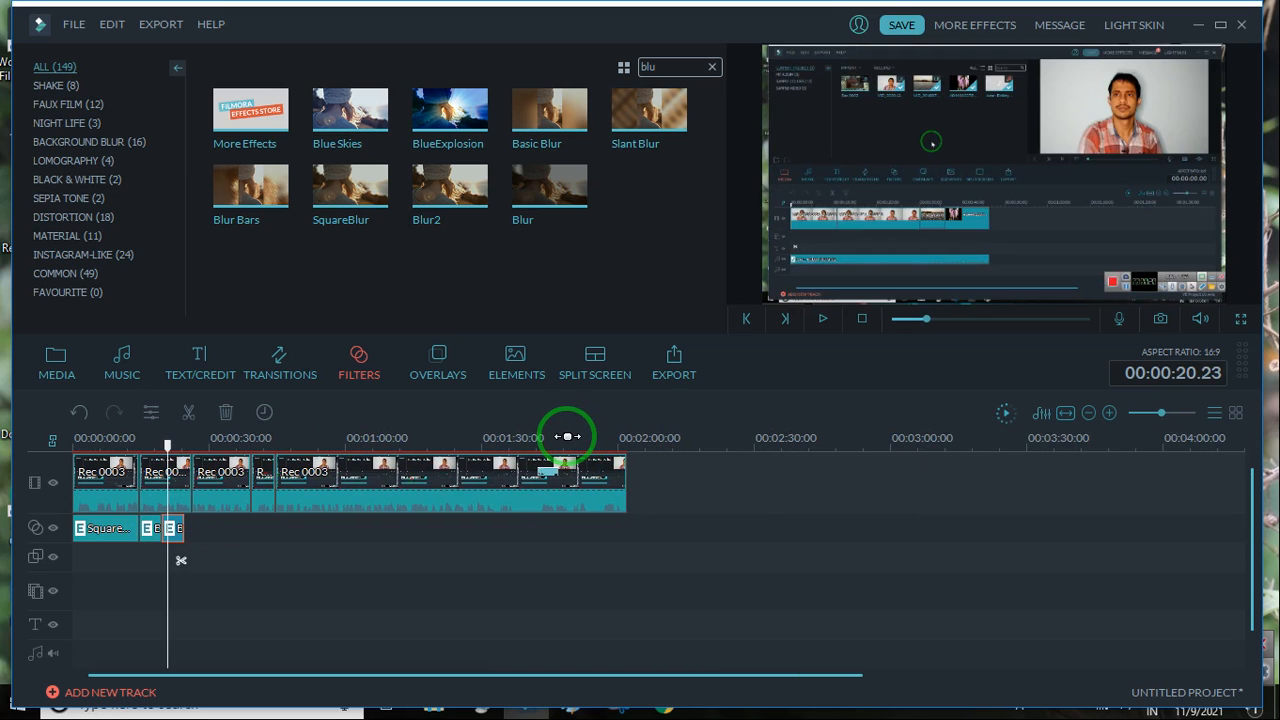
scroll(568, 434, down, 1)
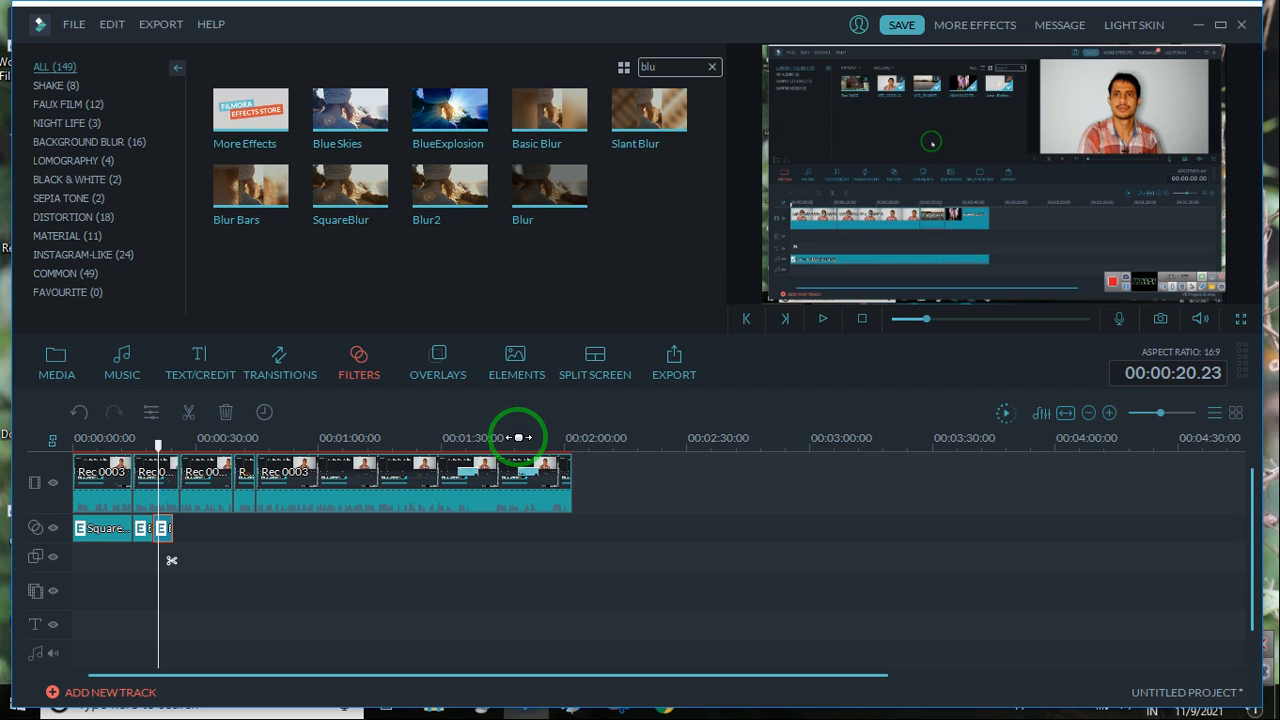